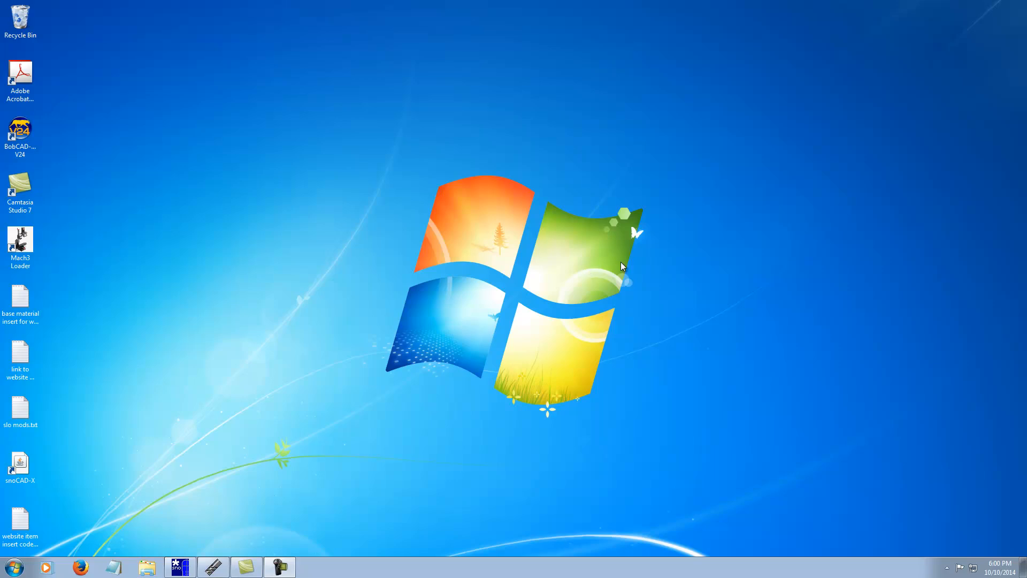
Switch to snoCAD-X and export the main outline as a DXF named 173 ski outline, excluding the nose identifier hole and inserts
{"action": "left_click", "coordinate": [182, 570]}
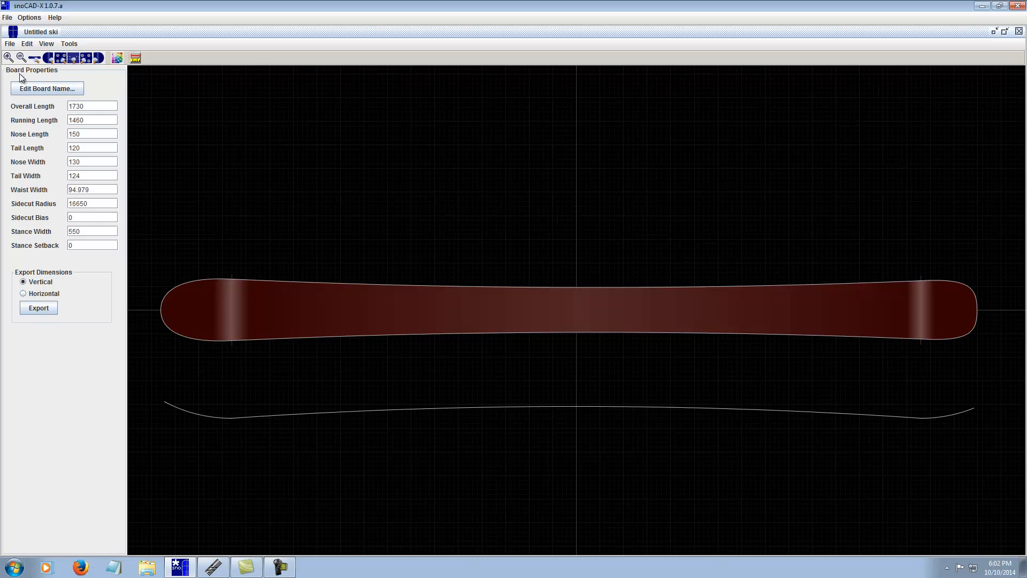
{"action": "left_click", "coordinate": [10, 44]}
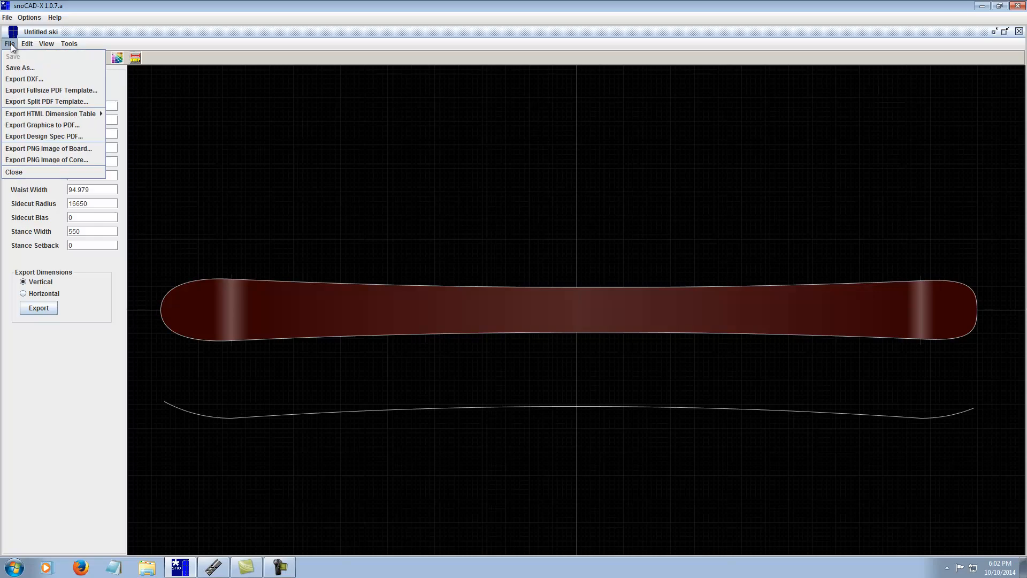
{"action": "left_click", "coordinate": [20, 80]}
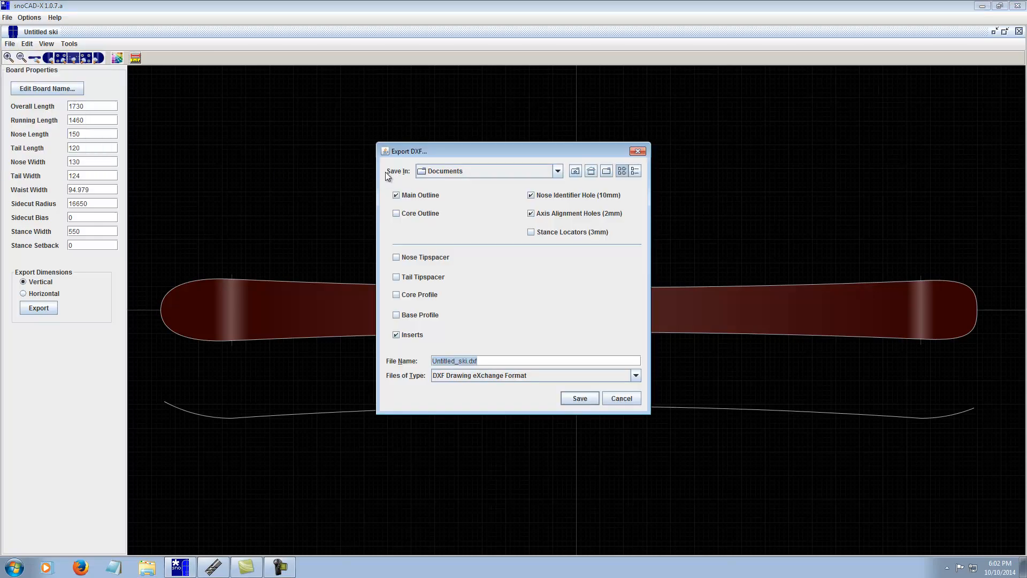
{"action": "left_click", "coordinate": [531, 195]}
{"action": "left_click", "coordinate": [396, 335]}
{"action": "left_click", "coordinate": [488, 360]}
{"action": "type", "text": "ski outline"}
{"action": "triple_click", "coordinate": [436, 366]}
{"action": "type", "text": "173 ski outline"}
{"action": "left_click", "coordinate": [581, 396]}
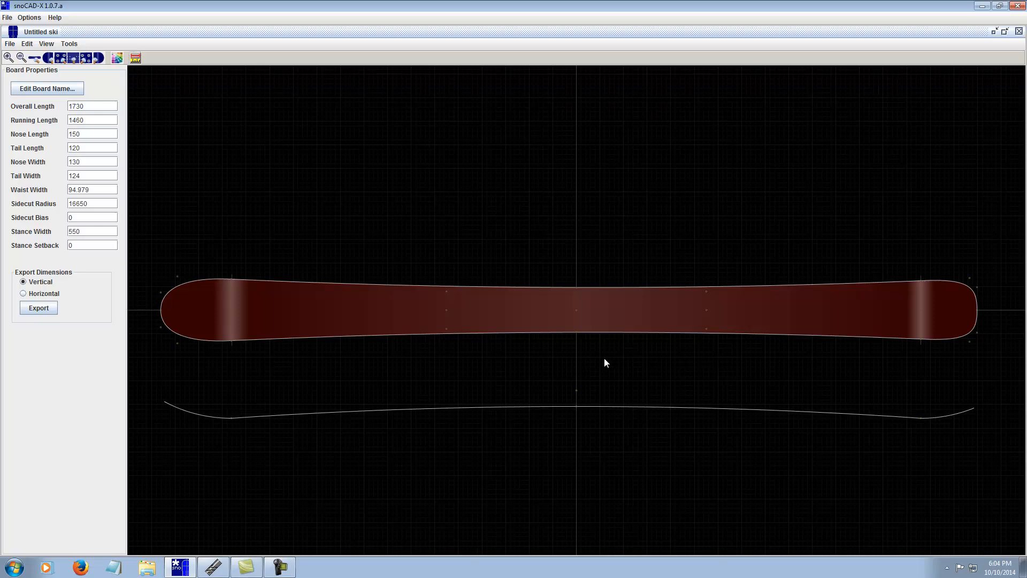
Change the editing mode to Edit Core and open the Core Shaper
{"action": "left_click", "coordinate": [26, 43]}
{"action": "mouse_move", "coordinate": [60, 57]}
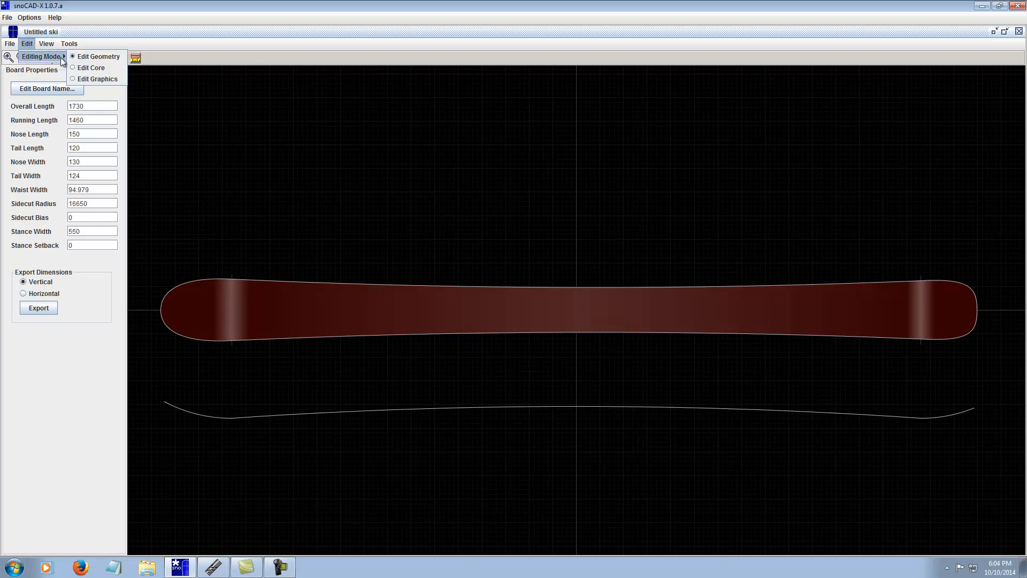
{"action": "left_click", "coordinate": [86, 67]}
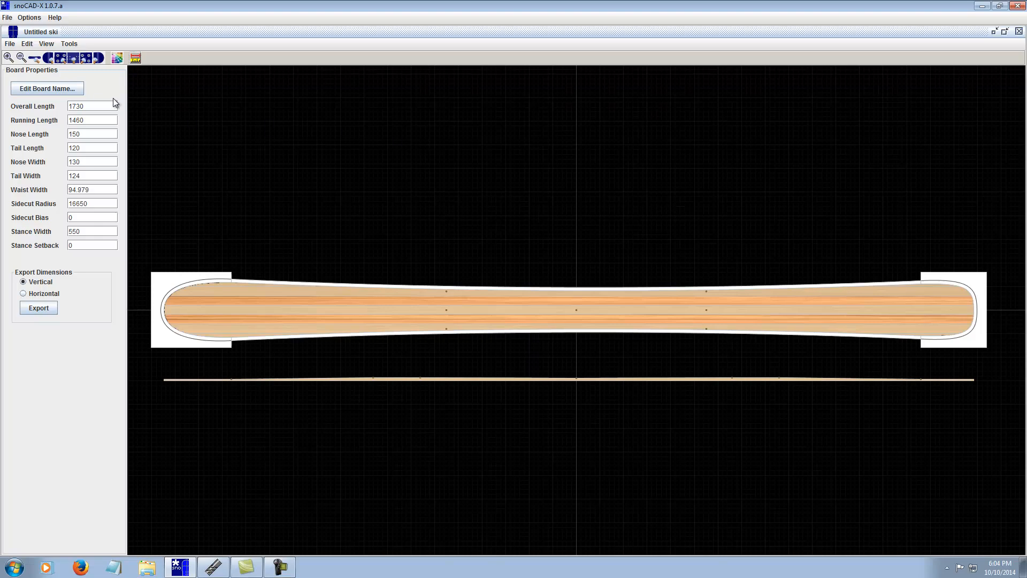
{"action": "left_click", "coordinate": [70, 45]}
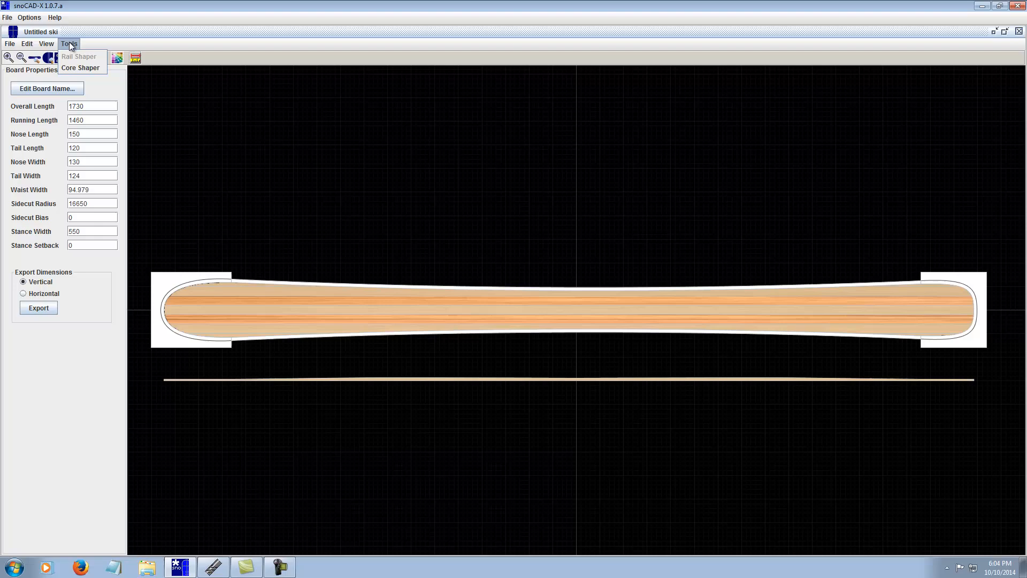
{"action": "left_click", "coordinate": [74, 68]}
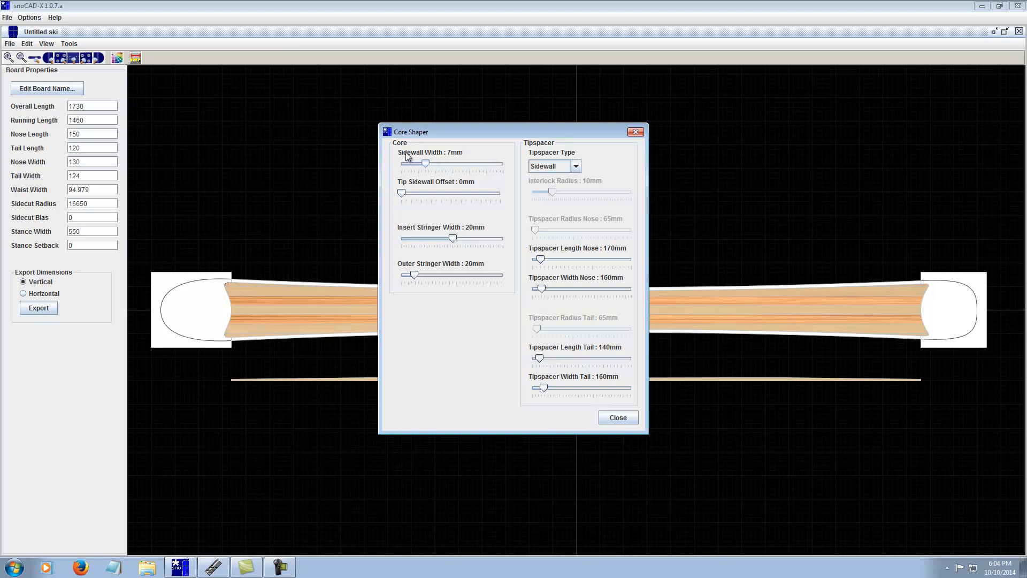
Keep the Sidewall tipspacer type, set the core's sidewall width to 2 mm and close the Core Shaper
{"action": "left_click_drag", "start_coordinate": [426, 164], "coordinate": [494, 169]}
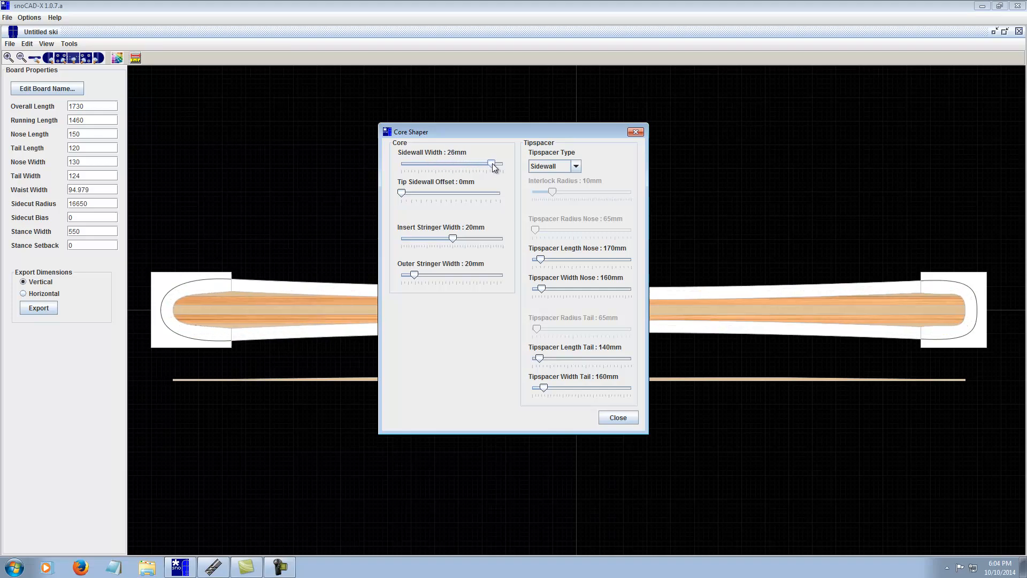
{"action": "left_click_drag", "start_coordinate": [493, 167], "coordinate": [438, 168]}
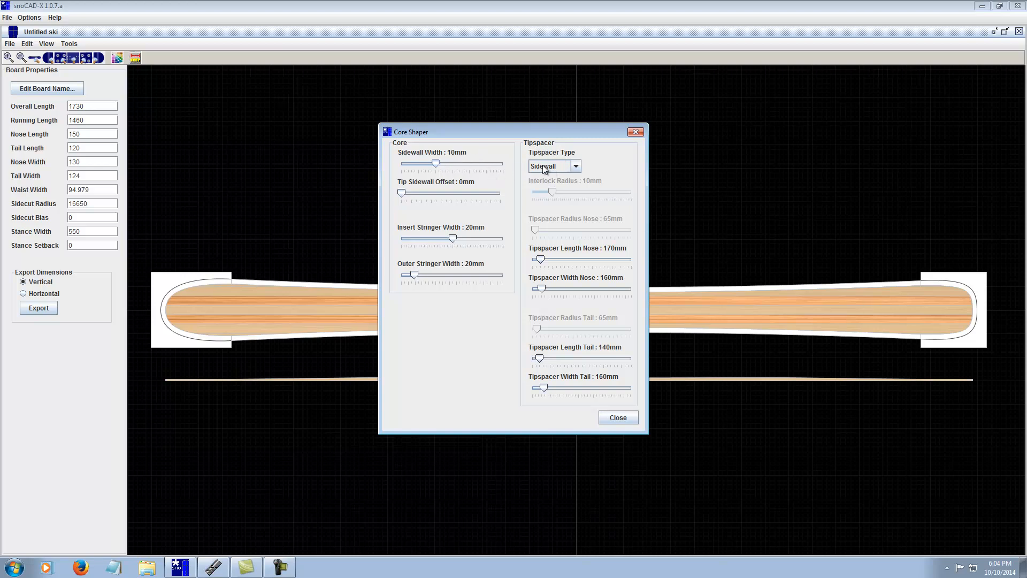
{"action": "left_click", "coordinate": [576, 168]}
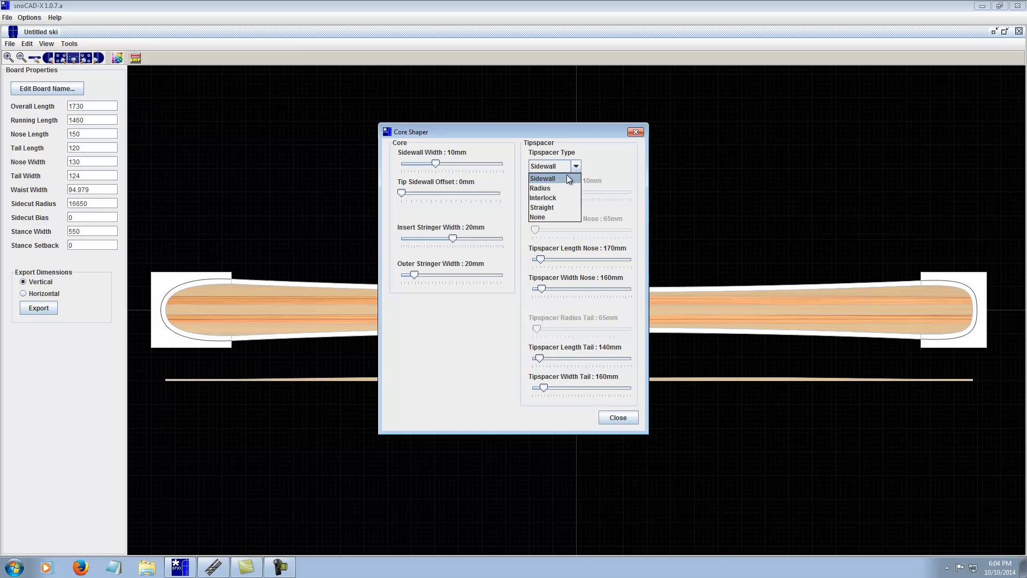
{"action": "left_click", "coordinate": [544, 179]}
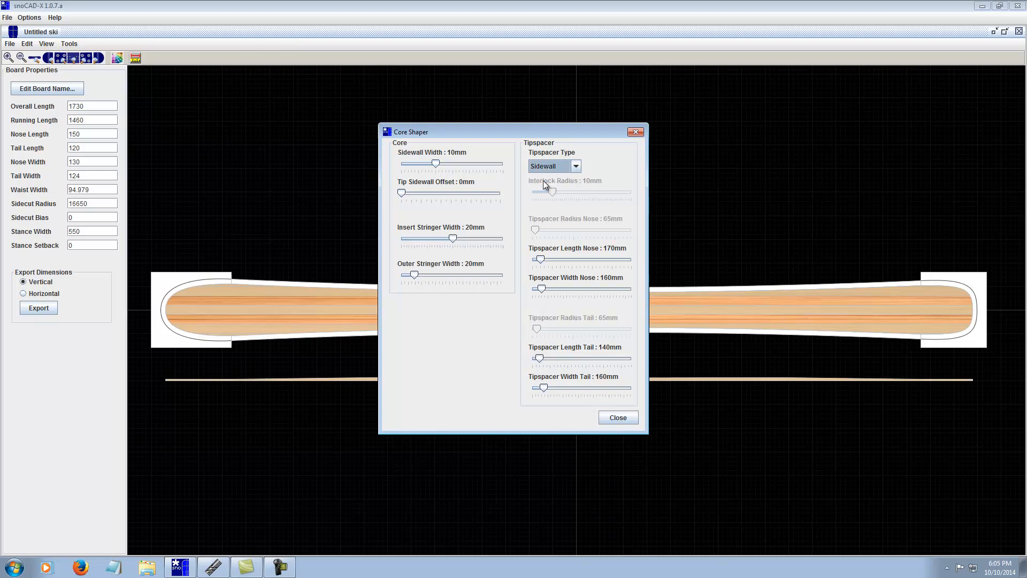
{"action": "left_click", "coordinate": [577, 167]}
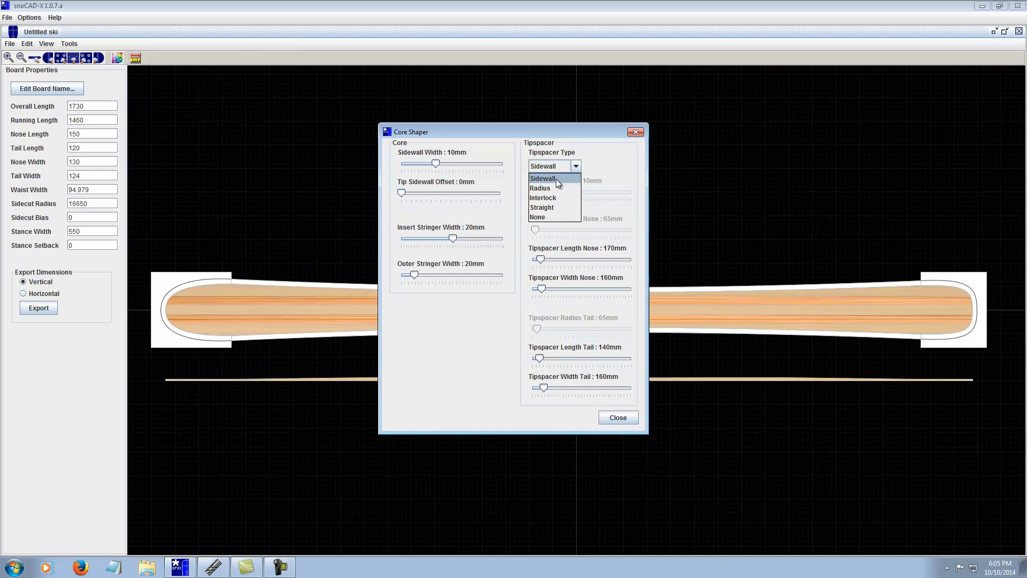
{"action": "left_click", "coordinate": [556, 179]}
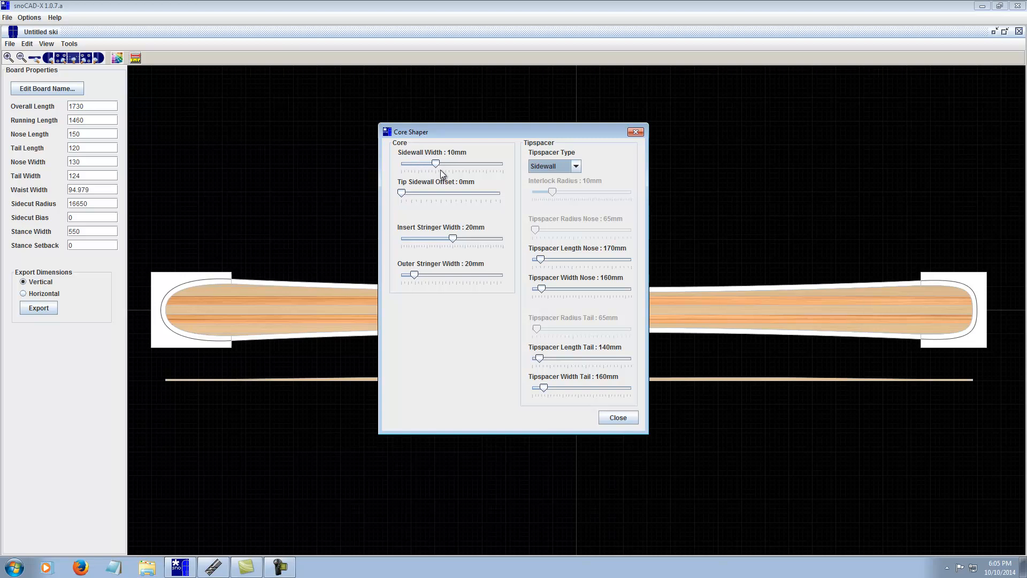
{"action": "left_click_drag", "start_coordinate": [436, 164], "coordinate": [410, 167]}
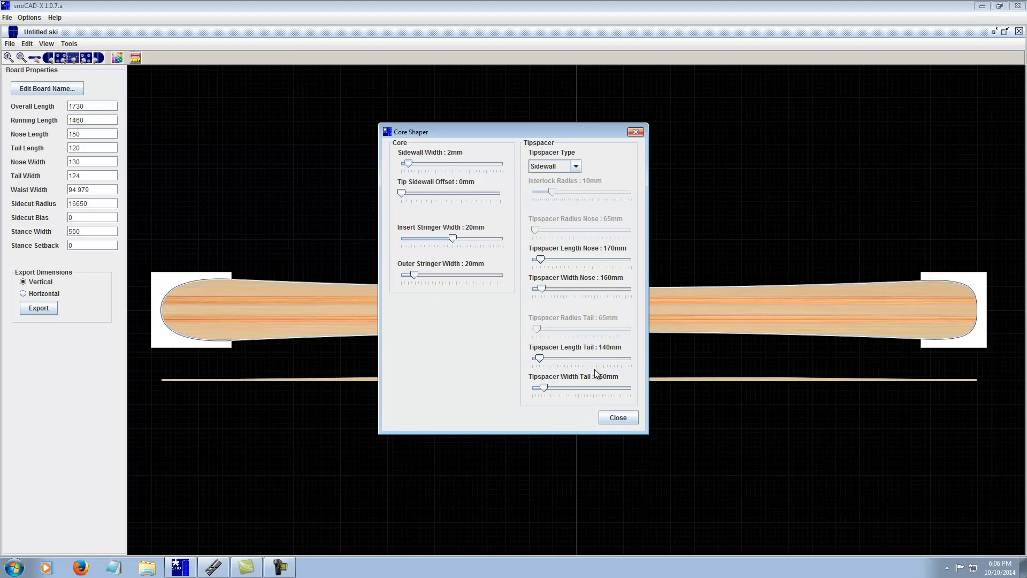
{"action": "left_click", "coordinate": [619, 417]}
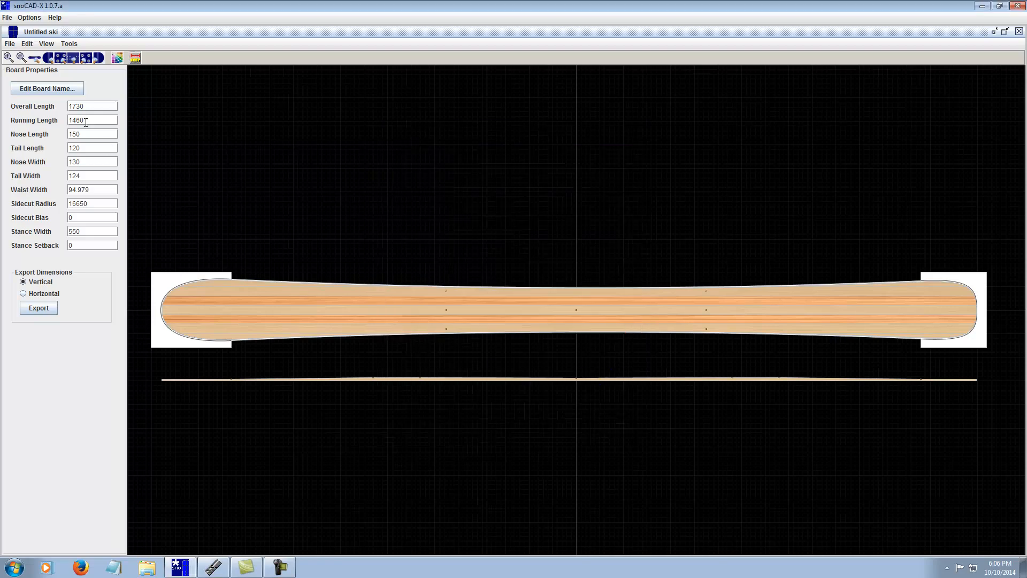
Export a DXF named 173 ski base with the main outline, nose identifier hole, axis alignment holes and inserts excluded
{"action": "left_click", "coordinate": [9, 43]}
{"action": "left_click", "coordinate": [22, 75]}
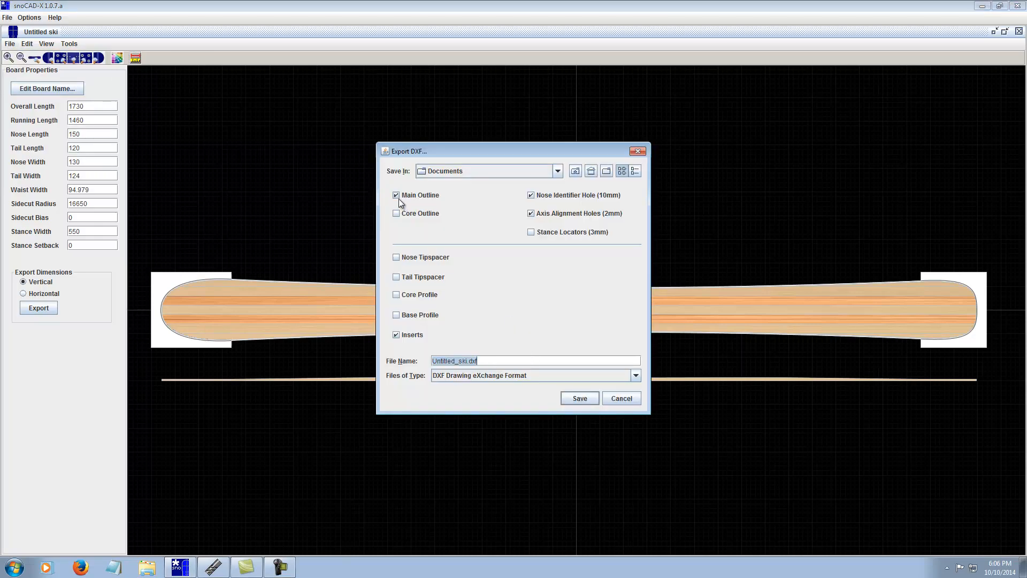
{"action": "left_click", "coordinate": [397, 196]}
{"action": "left_click", "coordinate": [531, 195]}
{"action": "left_click", "coordinate": [530, 214]}
{"action": "left_click", "coordinate": [396, 335]}
{"action": "type", "text": "173 ski base"}
{"action": "left_click", "coordinate": [575, 397]}
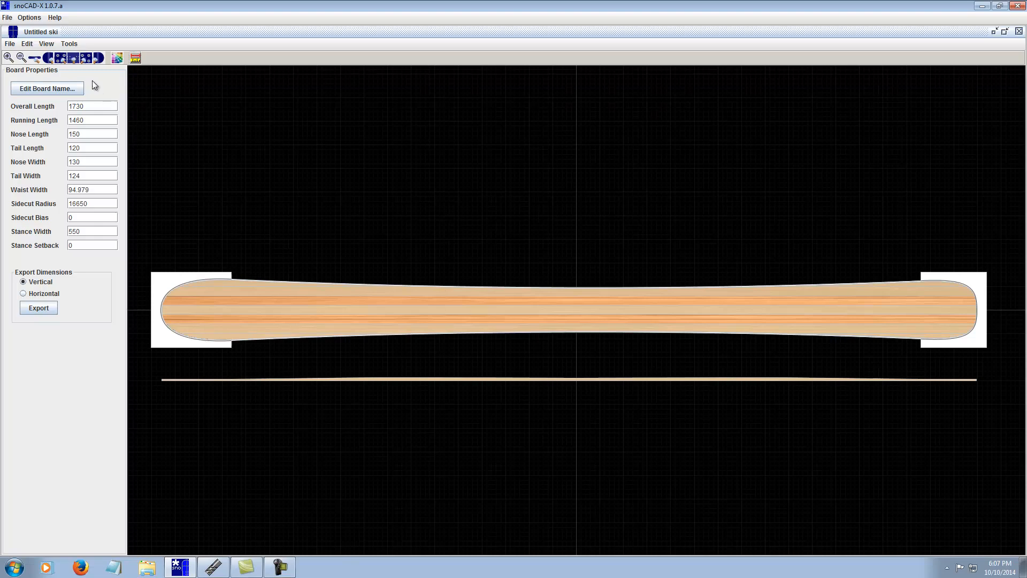
Reopen the Core Shaper and reapply the Sidewall tipspacer type to the core
{"action": "left_click", "coordinate": [69, 44]}
{"action": "left_click", "coordinate": [75, 68]}
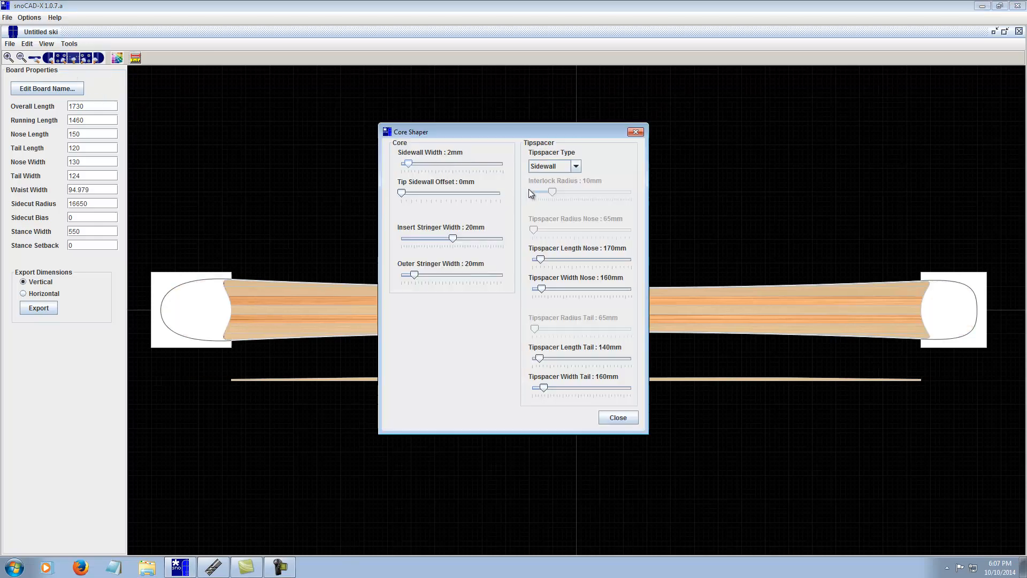
{"action": "left_click", "coordinate": [577, 167]}
{"action": "left_click", "coordinate": [558, 186]}
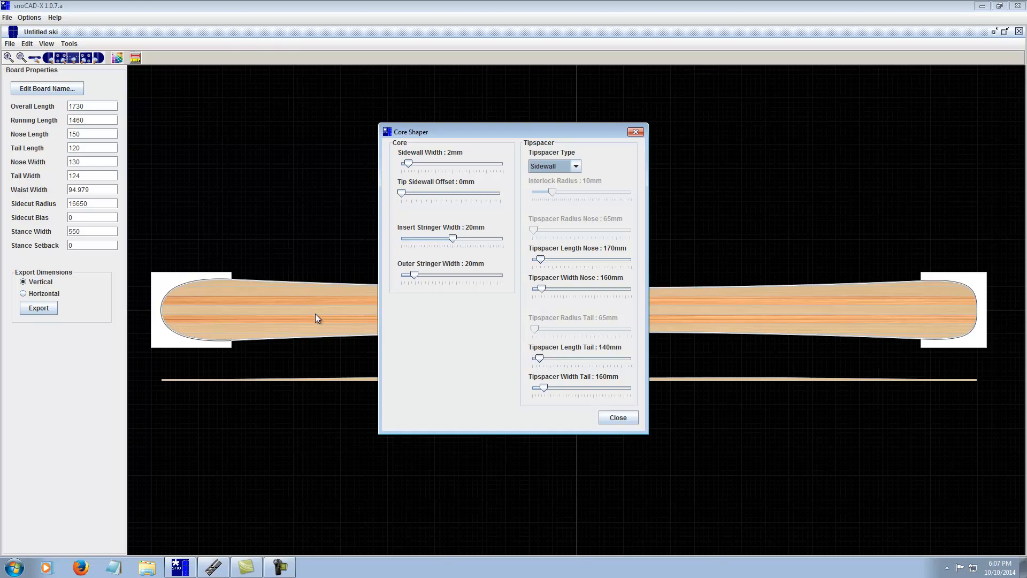
Apply the Radius tipspacer type with a 63 mm nose radius, 163 mm nose length and 60 mm tail radius
{"action": "left_click", "coordinate": [577, 166]}
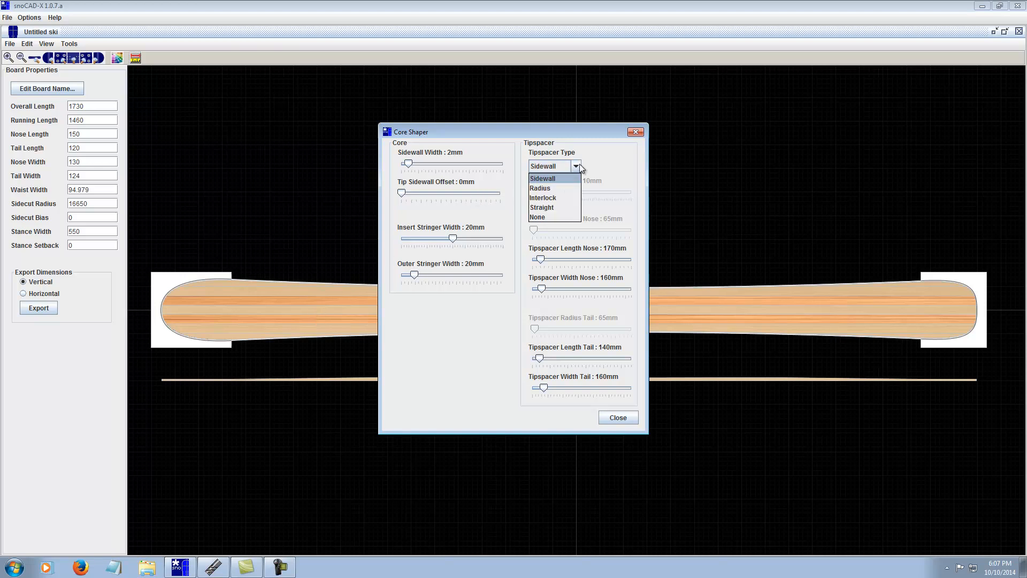
{"action": "left_click", "coordinate": [554, 188]}
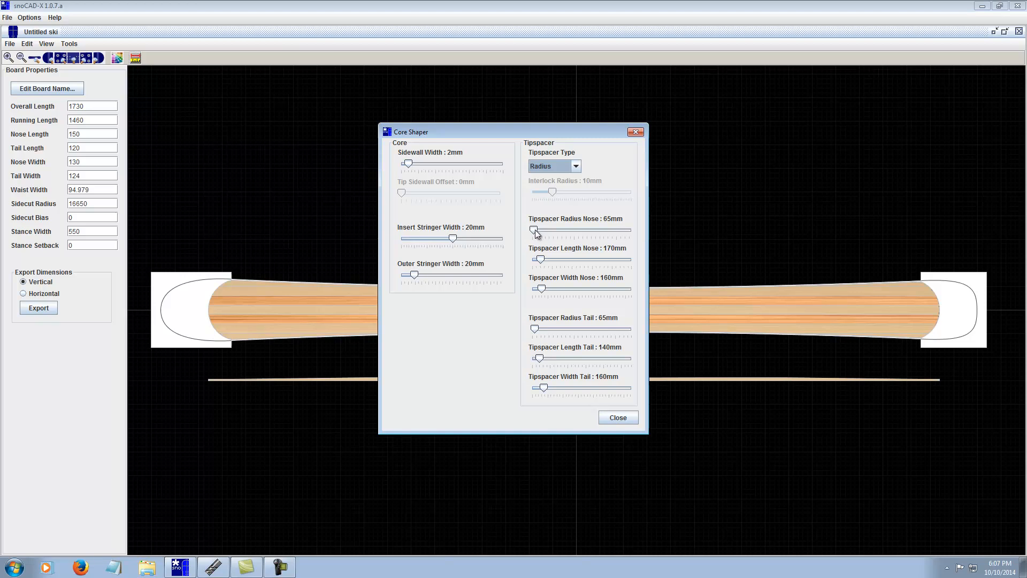
{"action": "left_click_drag", "start_coordinate": [535, 231], "coordinate": [539, 261]}
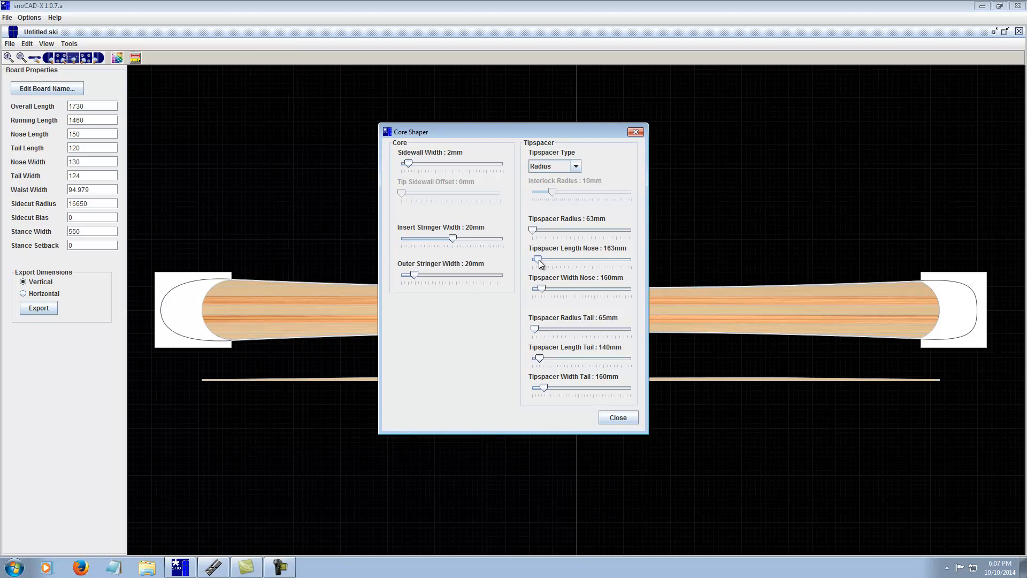
{"action": "mouse_move", "coordinate": [535, 329]}
{"action": "left_mouse_down"}
{"action": "mouse_move", "coordinate": [554, 329]}
{"action": "mouse_move", "coordinate": [534, 329]}
{"action": "left_mouse_up"}
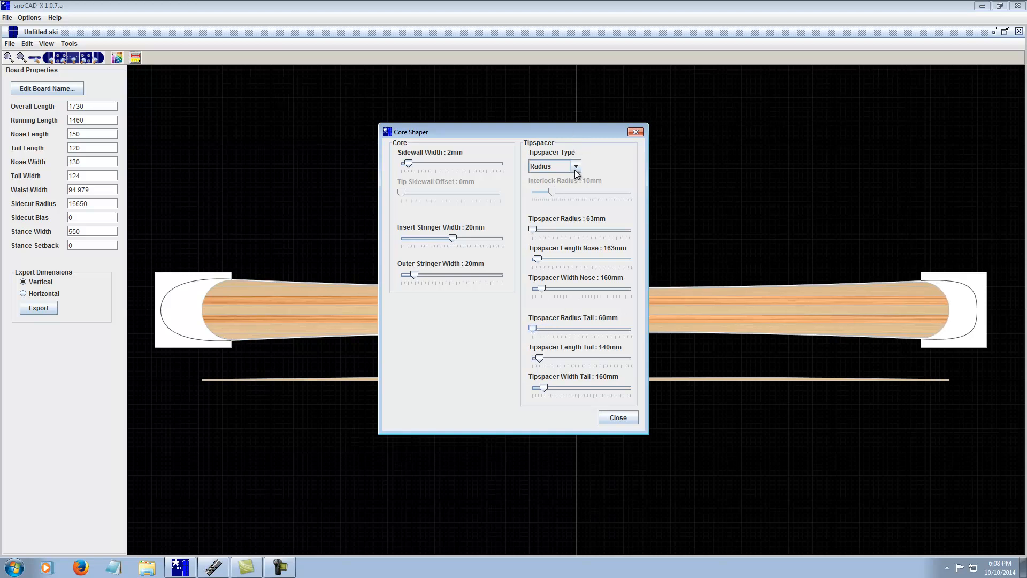
Try the Interlock and Straight tipspacer types, with the core's sidewall width set to 10 mm
{"action": "left_click", "coordinate": [576, 166]}
{"action": "left_click", "coordinate": [557, 198]}
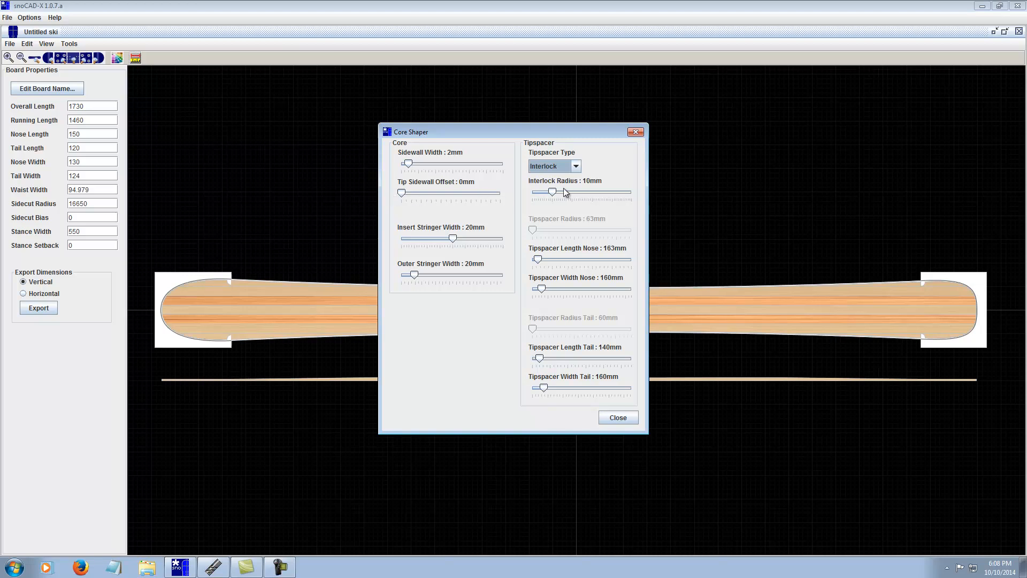
{"action": "left_click", "coordinate": [576, 166]}
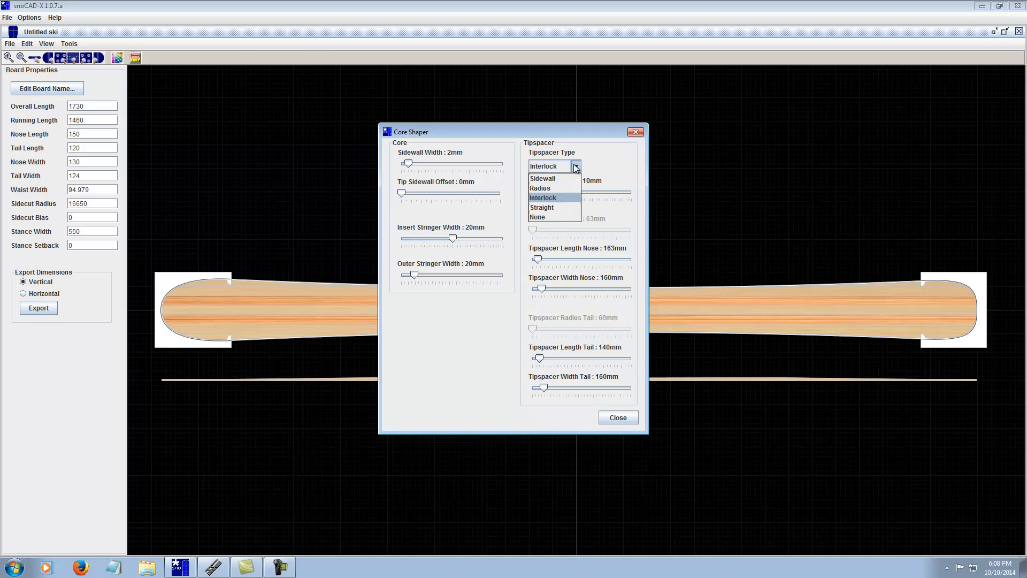
{"action": "left_click", "coordinate": [549, 207]}
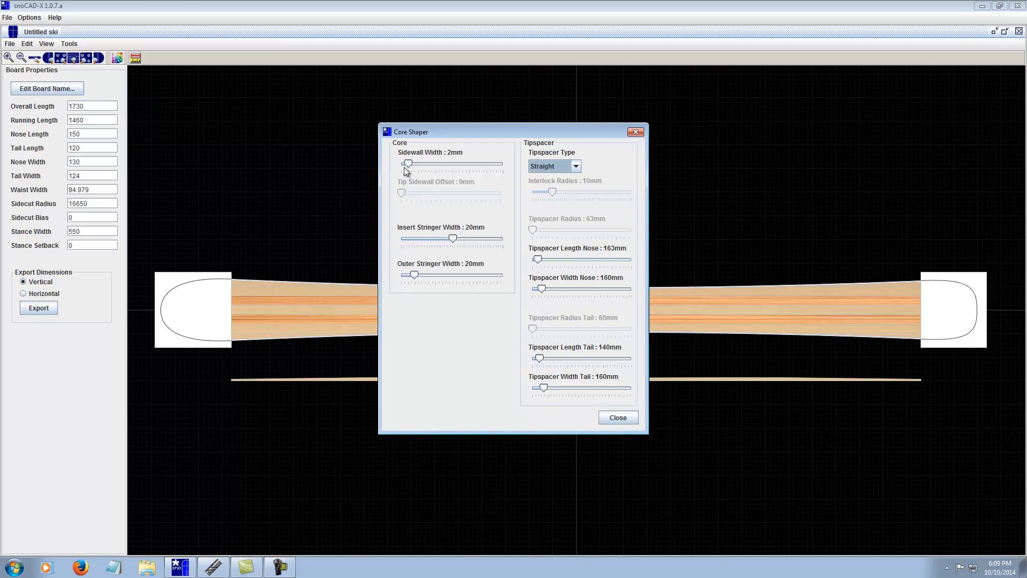
{"action": "left_click_drag", "start_coordinate": [406, 166], "coordinate": [436, 165]}
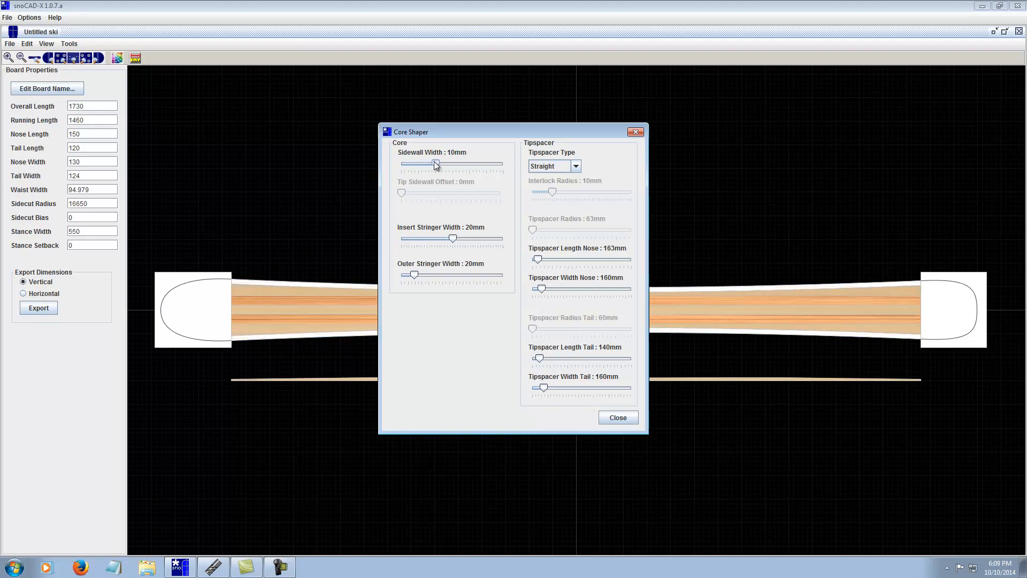
Switch the tipspacer type to Sidewall and set the core's sidewall width to 8 mm
{"action": "left_click", "coordinate": [577, 166]}
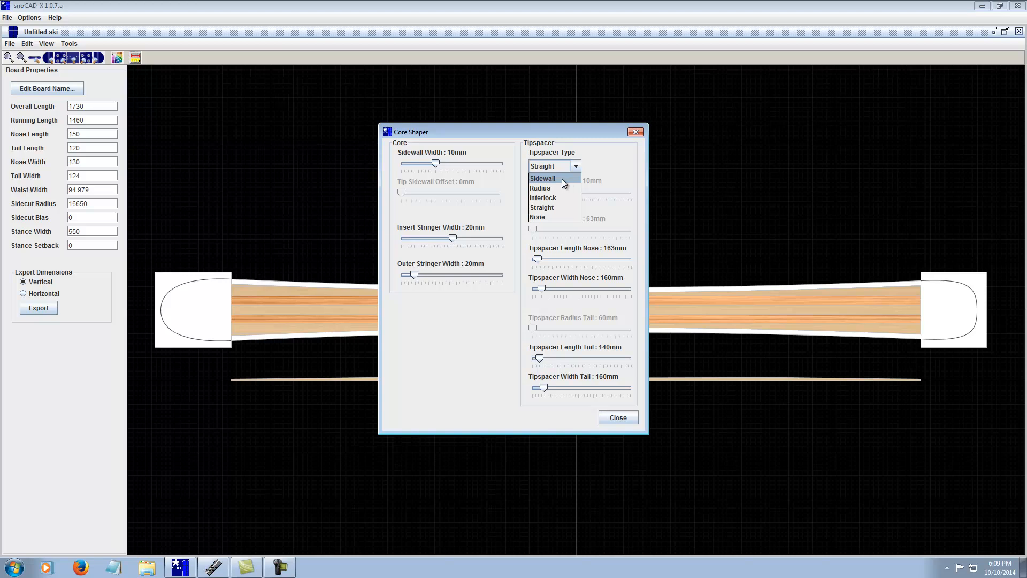
{"action": "left_click", "coordinate": [562, 178]}
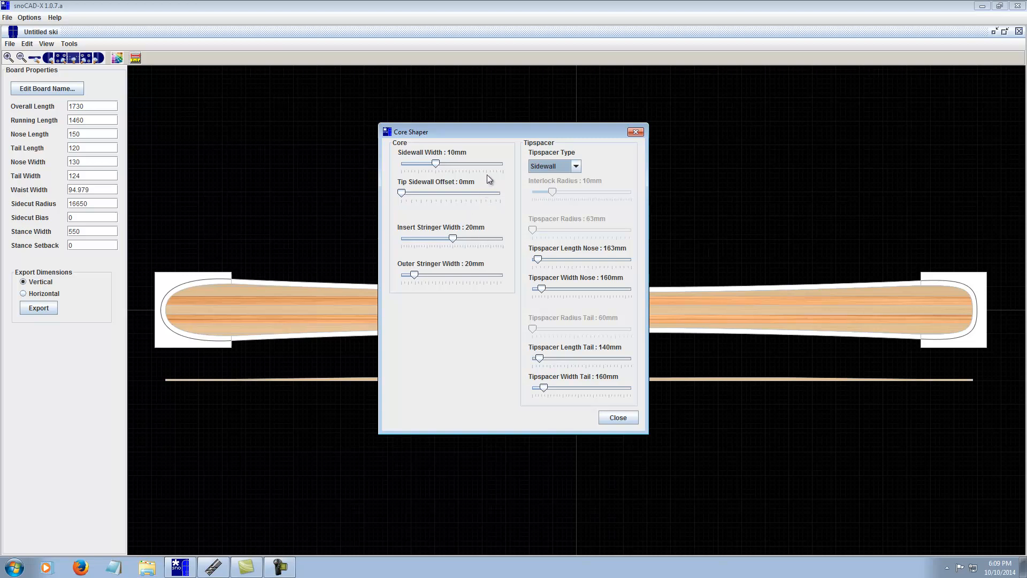
{"action": "left_click", "coordinate": [437, 167]}
{"action": "left_click_drag", "start_coordinate": [437, 164], "coordinate": [429, 163]}
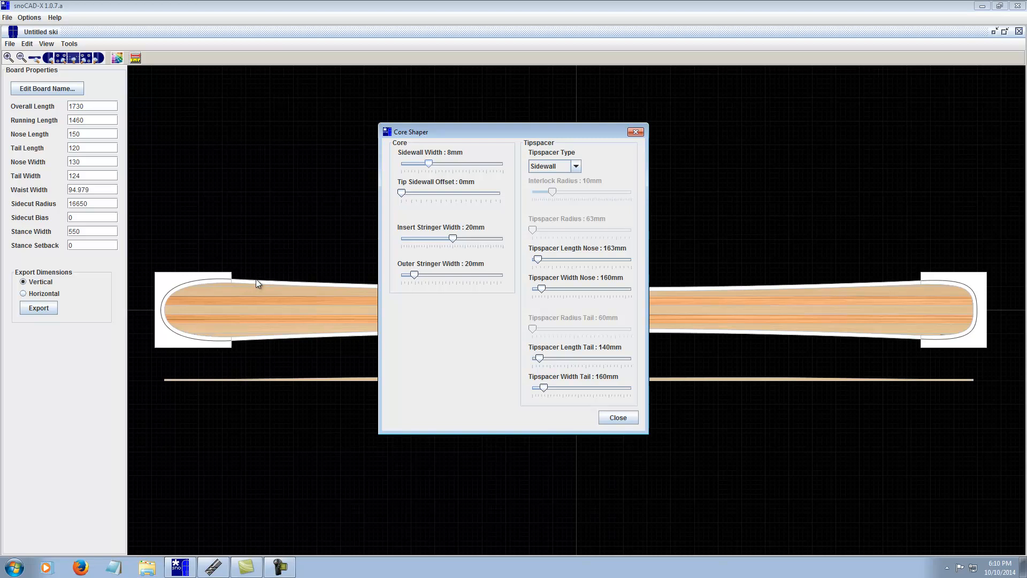
Change the tipspacer type to Straight and close the Core Shaper
{"action": "left_click", "coordinate": [574, 167]}
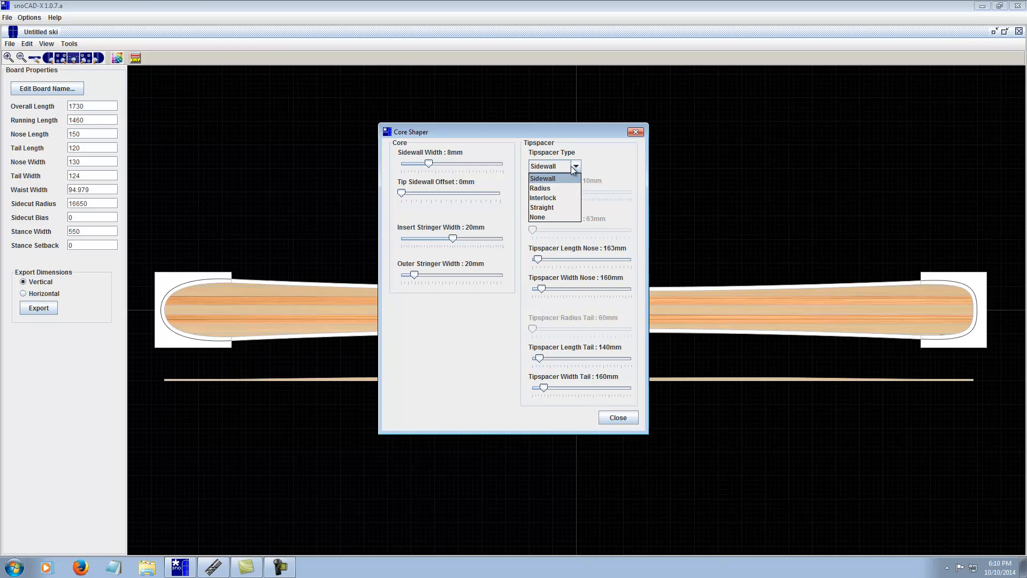
{"action": "left_click", "coordinate": [559, 208]}
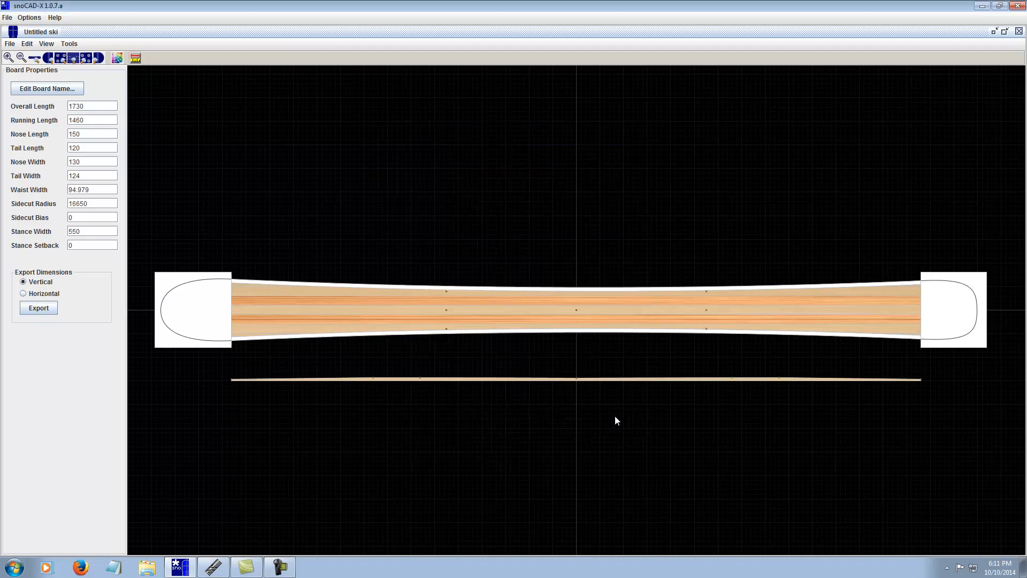
{"action": "left_click", "coordinate": [616, 417]}
Export the core as a DXF file named 173 ski core, excluding the main outline and inserts
{"action": "left_click", "coordinate": [10, 44]}
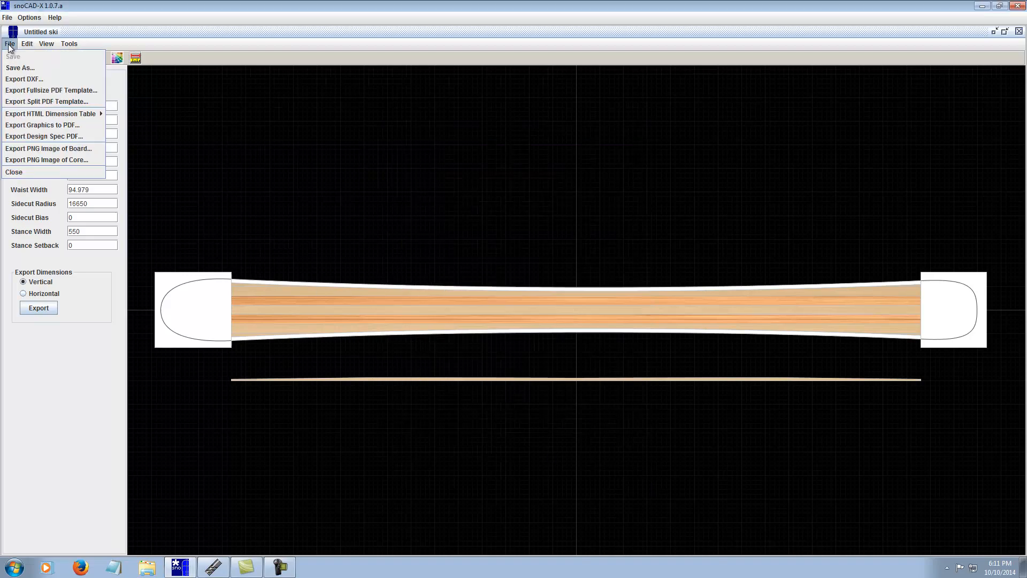
{"action": "left_click", "coordinate": [22, 82]}
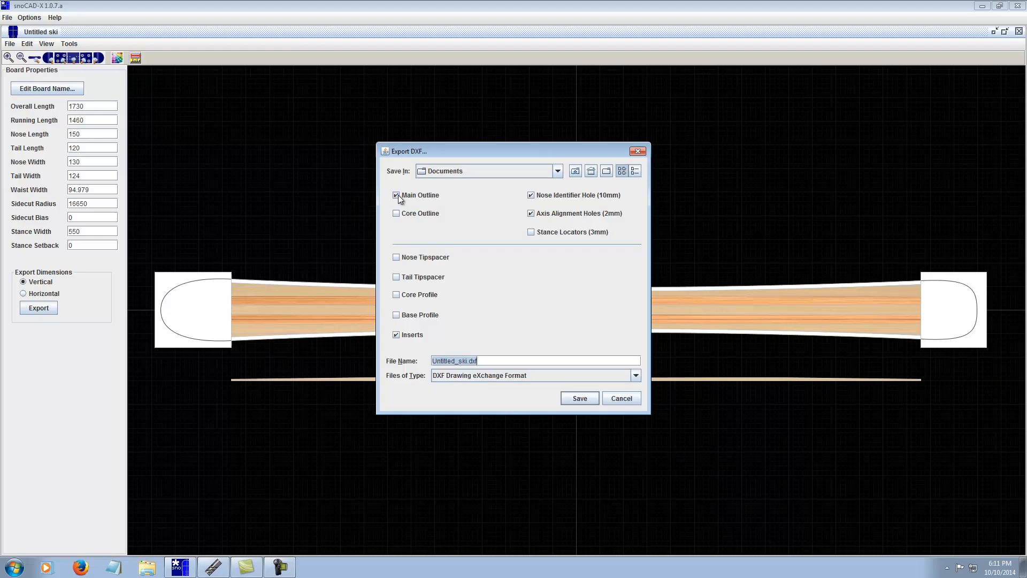
{"action": "left_click", "coordinate": [397, 195]}
{"action": "left_click", "coordinate": [397, 336]}
{"action": "left_click_drag", "start_coordinate": [488, 360], "coordinate": [404, 364]}
{"action": "type", "text": "173 ski core"}
{"action": "left_click", "coordinate": [585, 398]}
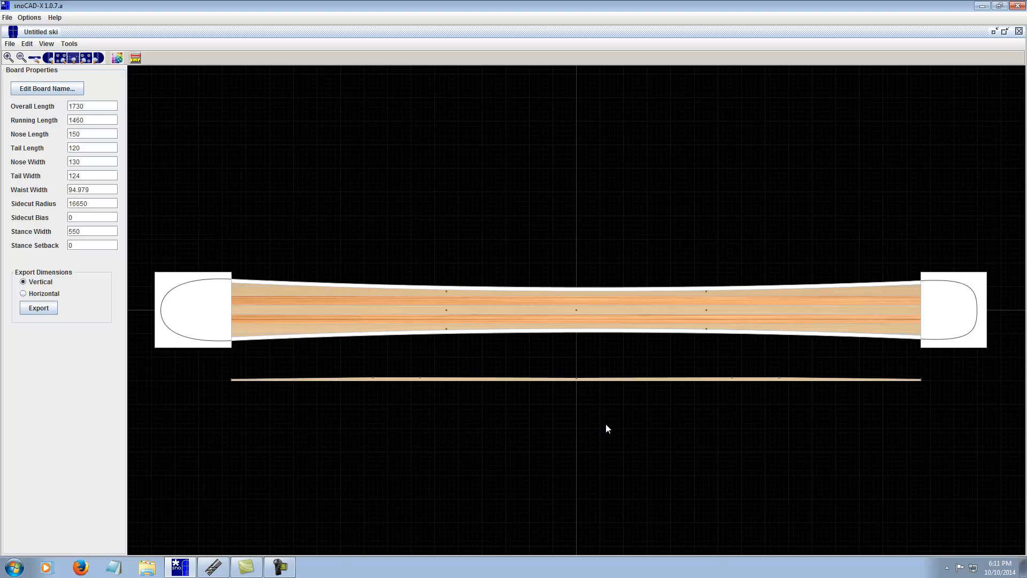
{"action": "left_click", "coordinate": [280, 568]}
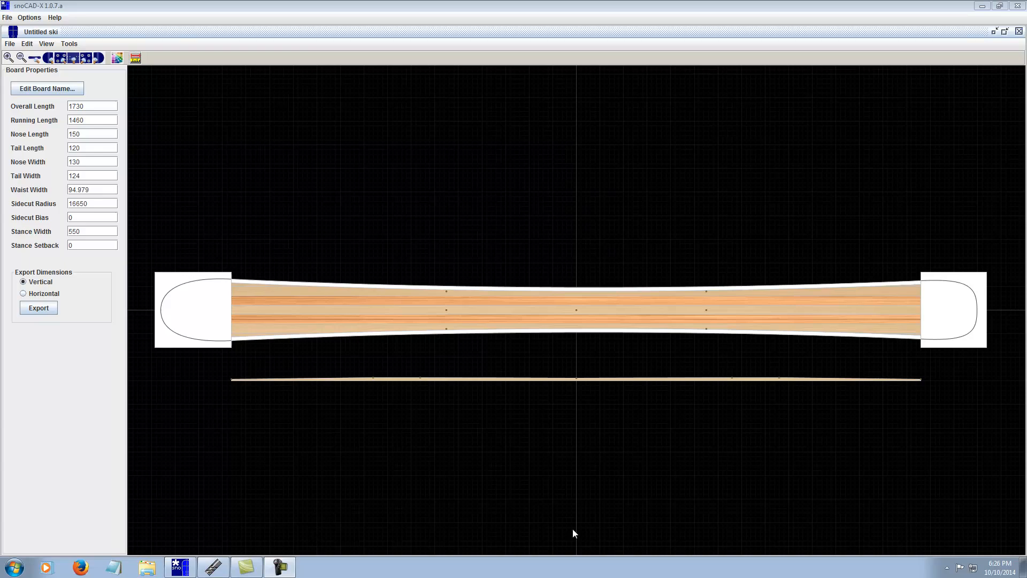
{"action": "left_click", "coordinate": [284, 566]}
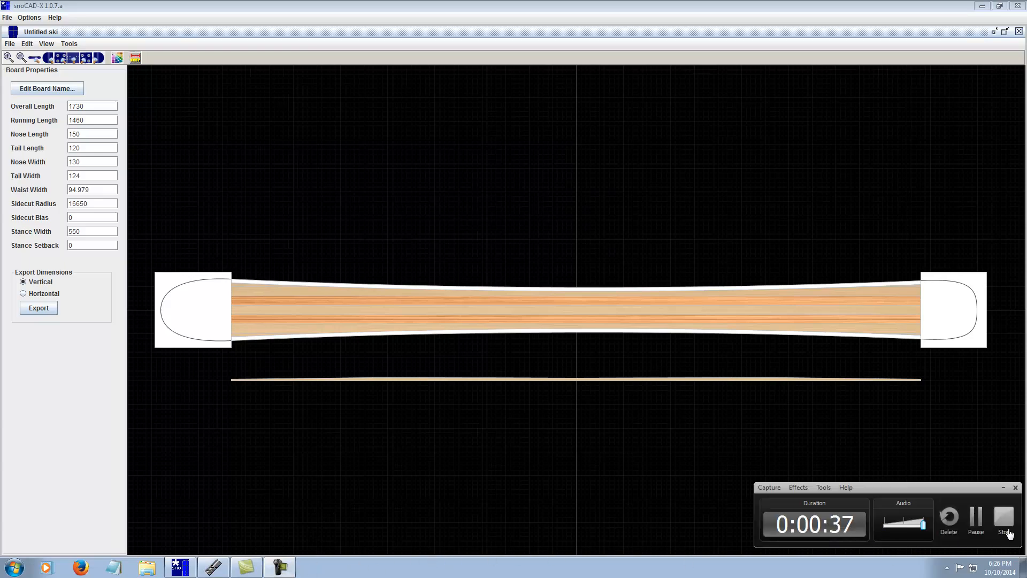
{"action": "left_click", "coordinate": [1004, 520]}
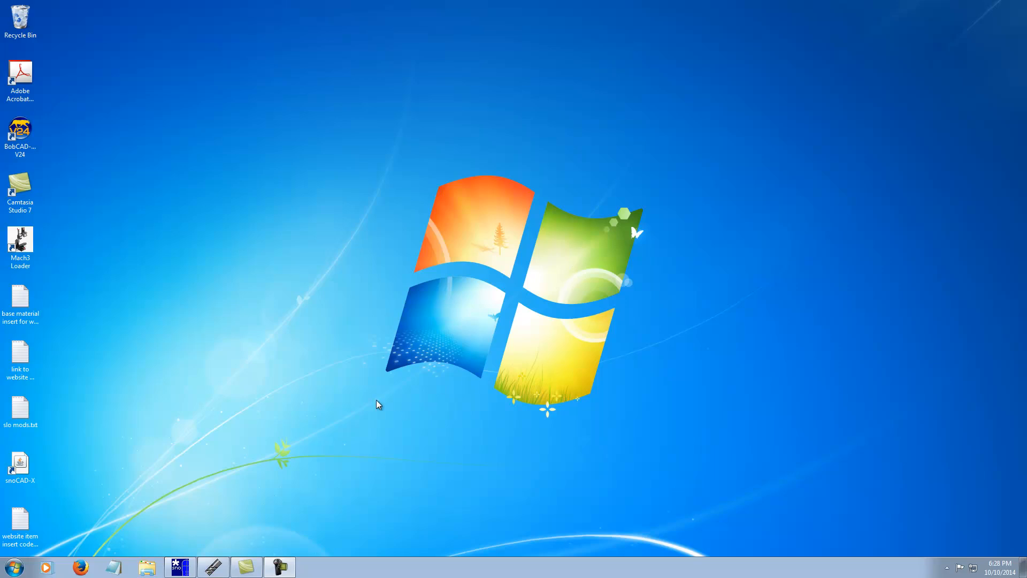
Switch to SheetCam TNG and start a drawing import from the Documents library, with the file type set to DXF files
{"action": "left_click", "coordinate": [213, 567]}
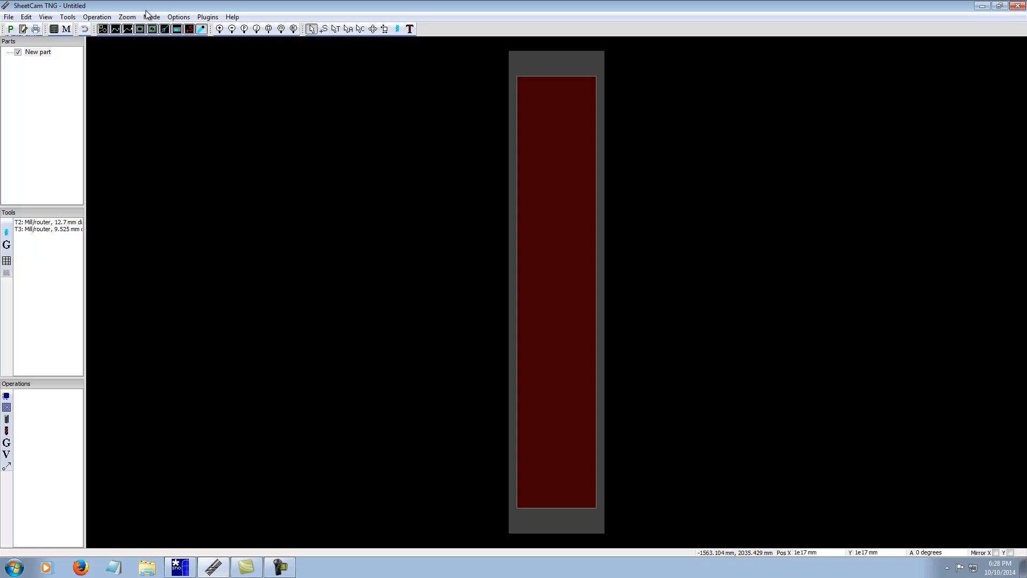
{"action": "left_click", "coordinate": [178, 17]}
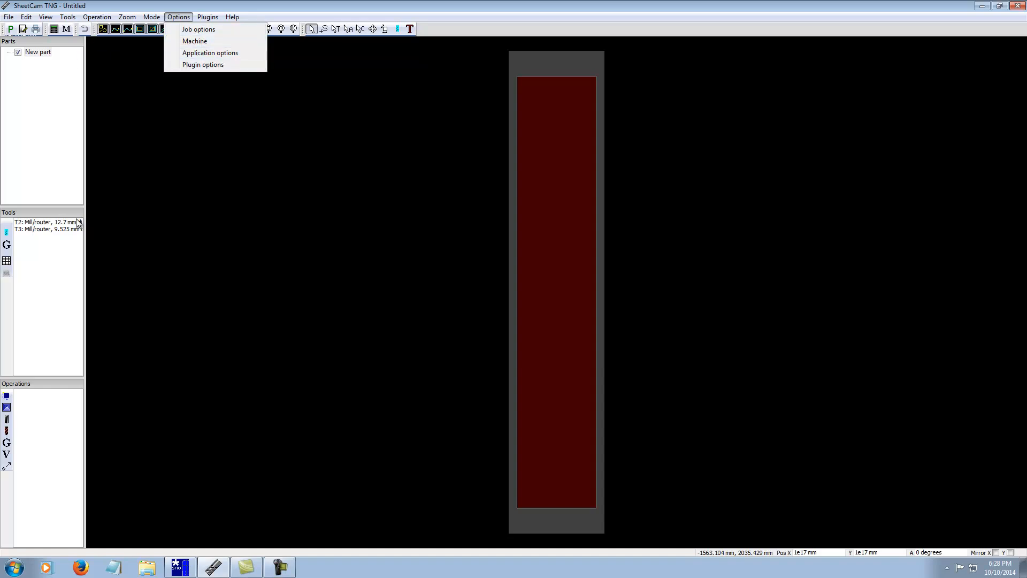
{"action": "left_click", "coordinate": [338, 147]}
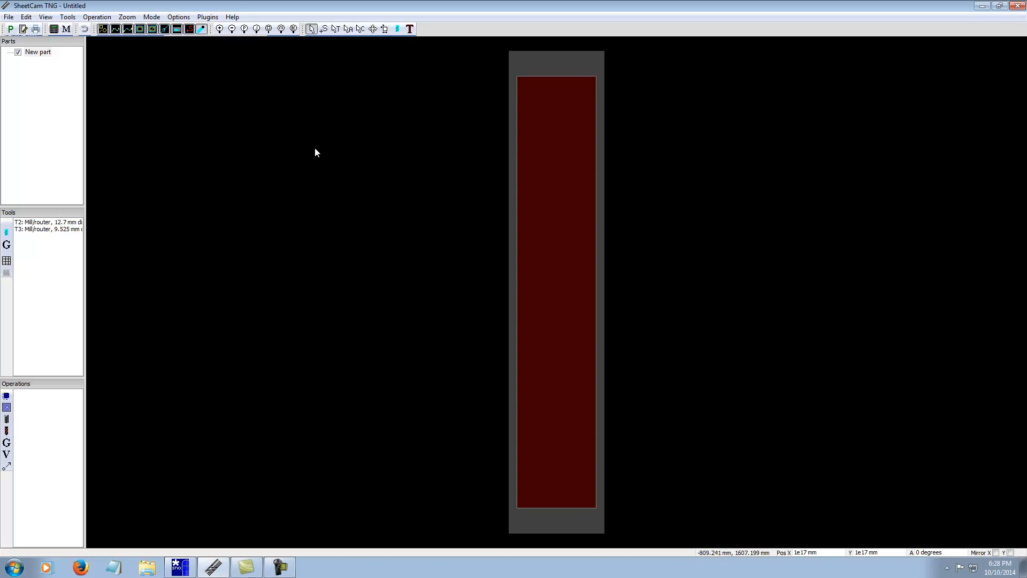
{"action": "left_click", "coordinate": [9, 17]}
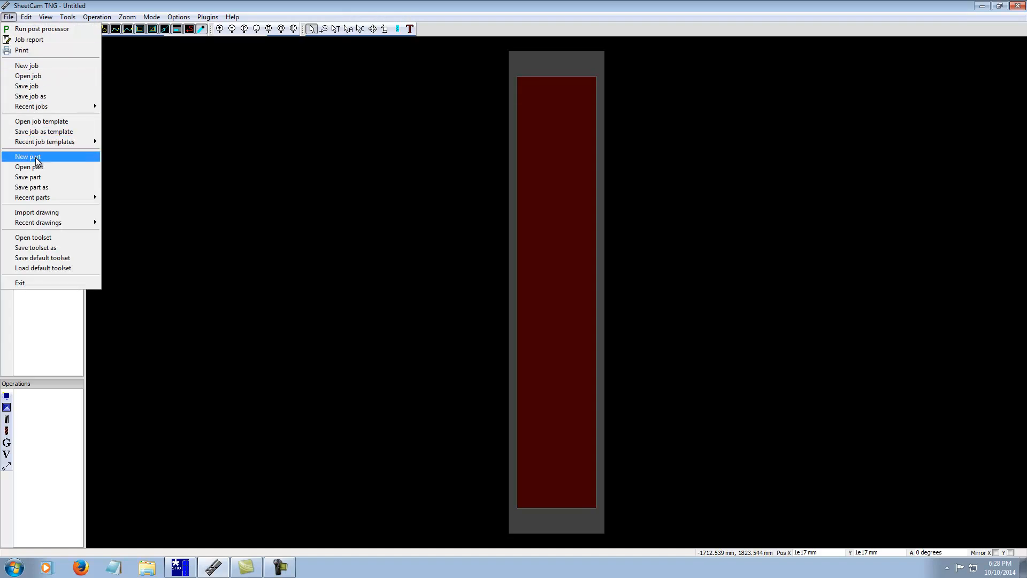
{"action": "left_click", "coordinate": [37, 212]}
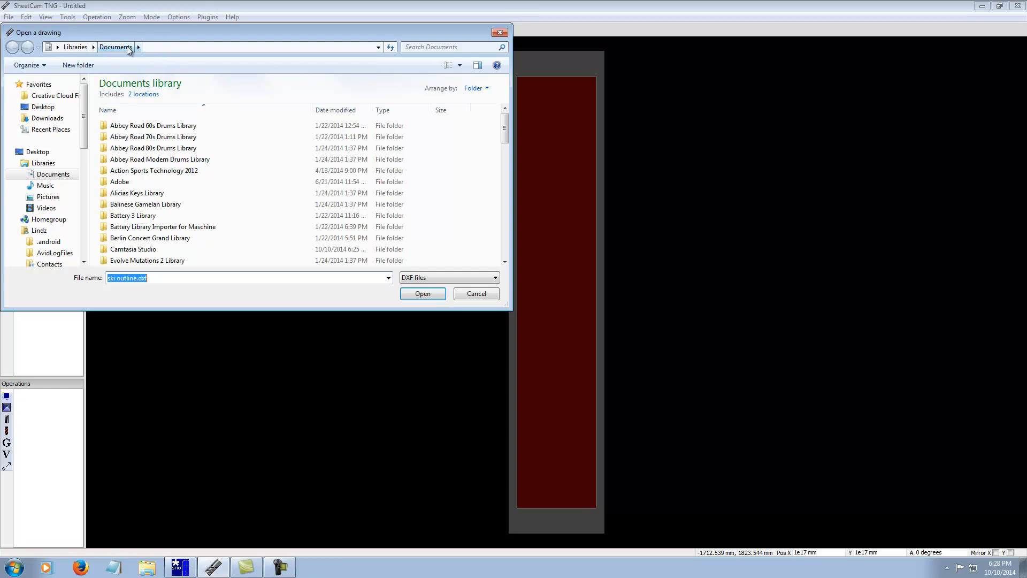
{"action": "left_click", "coordinate": [412, 278]}
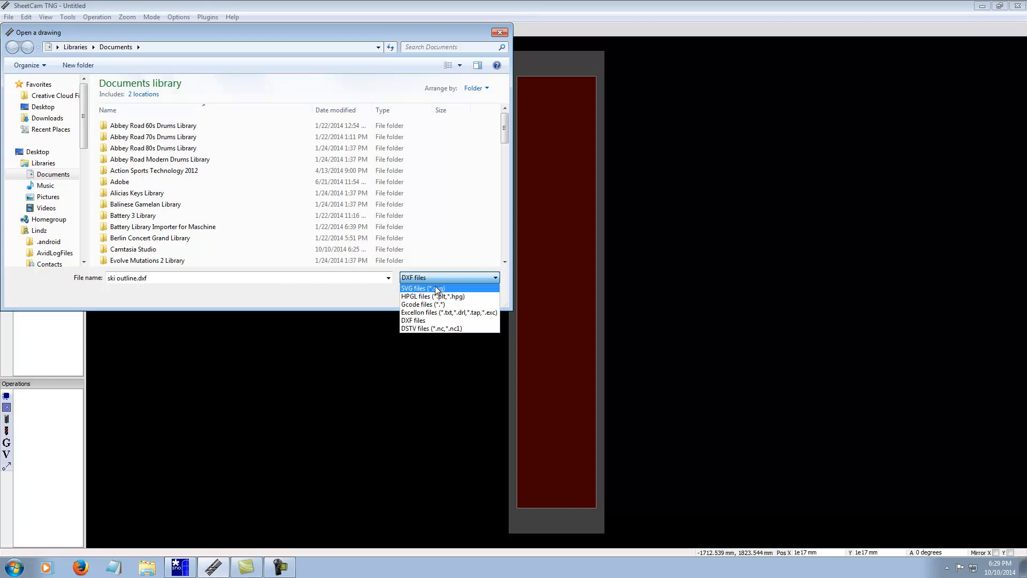
{"action": "left_click", "coordinate": [422, 323]}
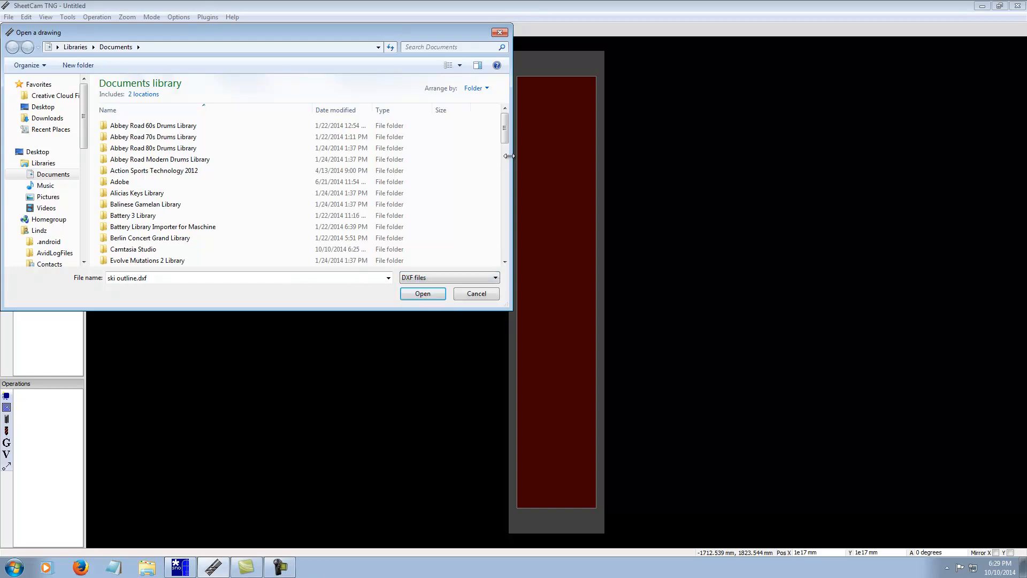
Import 173 ski outline.dxf with metric scaling, placed at the centre drawing position
{"action": "left_click_drag", "start_coordinate": [502, 138], "coordinate": [506, 243]}
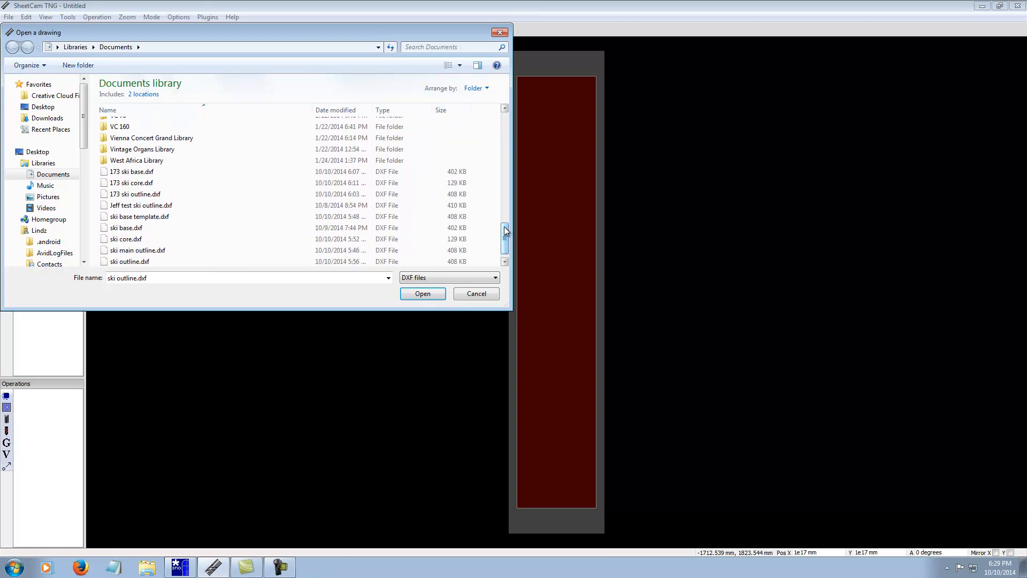
{"action": "left_click", "coordinate": [126, 197]}
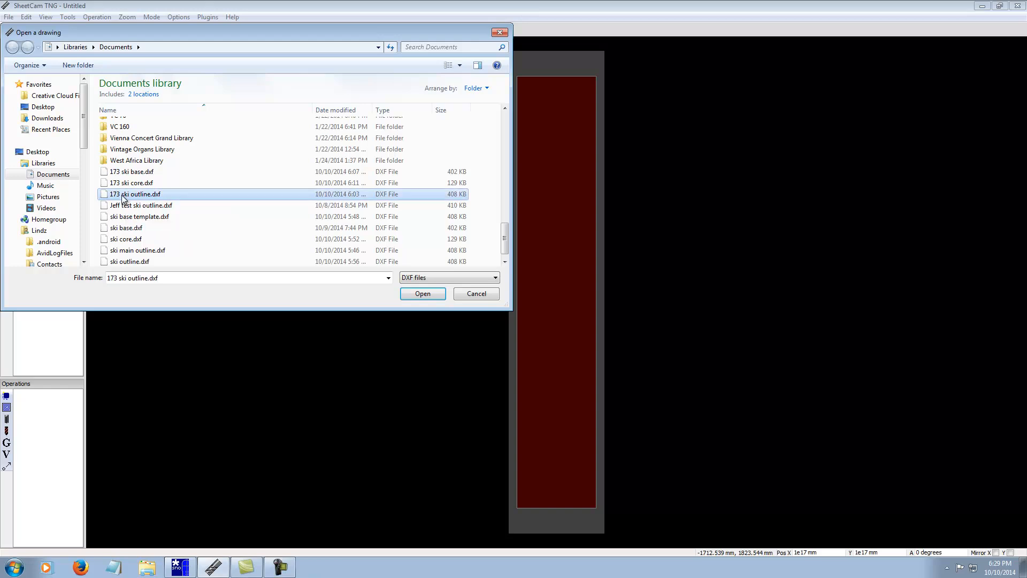
{"action": "left_click", "coordinate": [428, 292]}
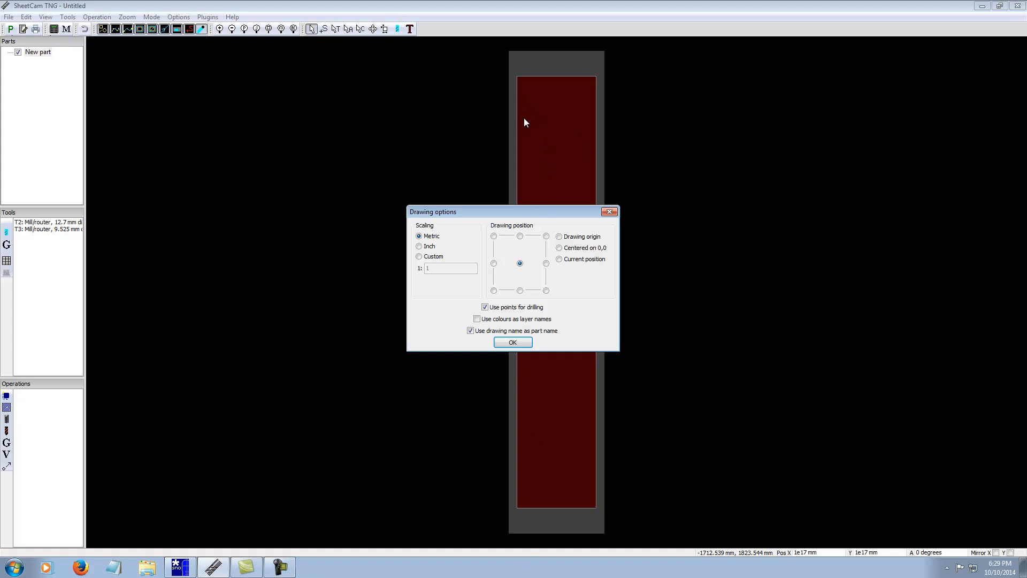
{"action": "left_click", "coordinate": [521, 263]}
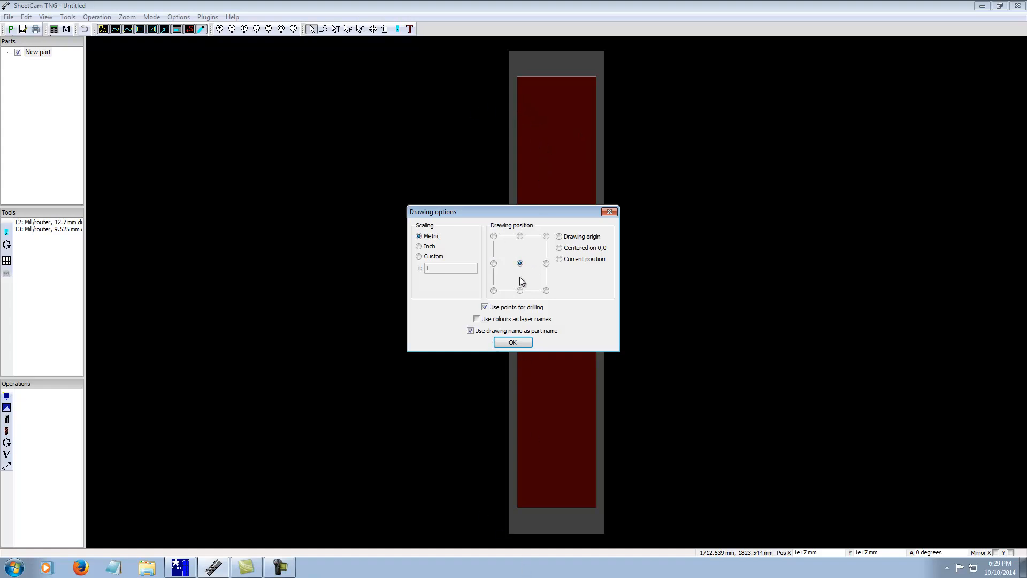
{"action": "left_click", "coordinate": [512, 343]}
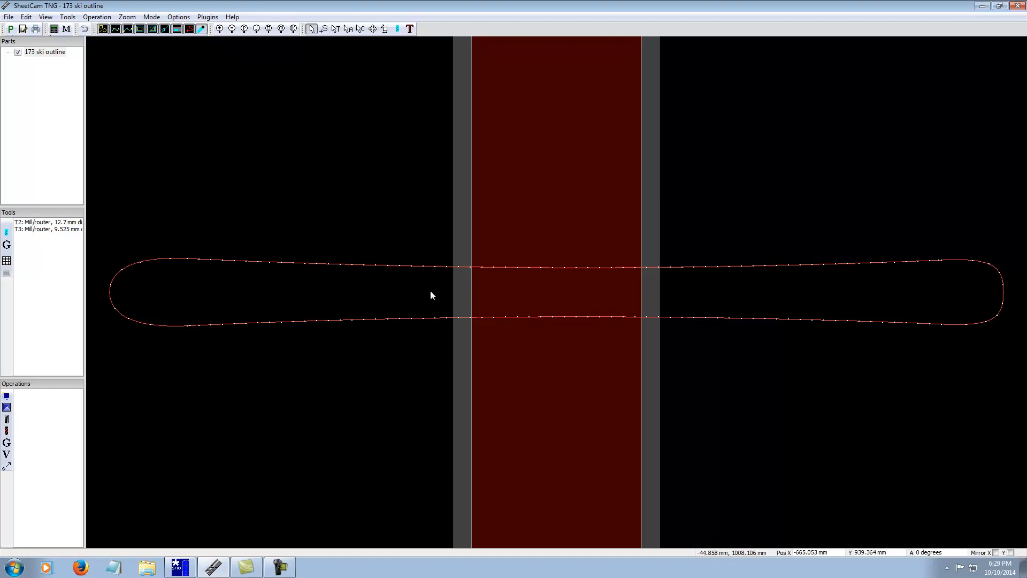
Rotate the imported ski outline to 90 degrees so it runs lengthwise along the material
{"action": "left_click", "coordinate": [919, 552]}
{"action": "key", "text": "Return"}
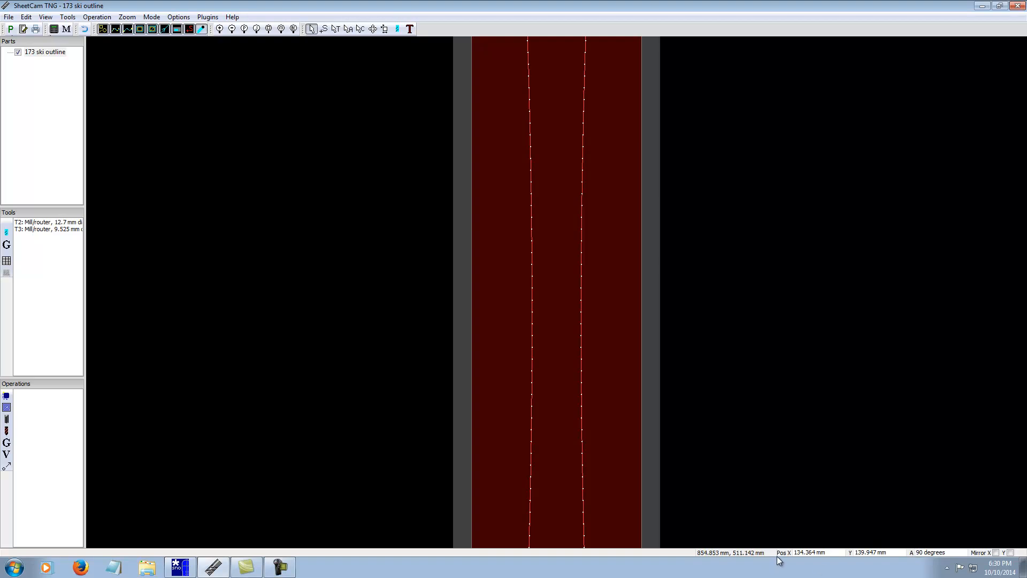
{"action": "left_click", "coordinate": [293, 29]}
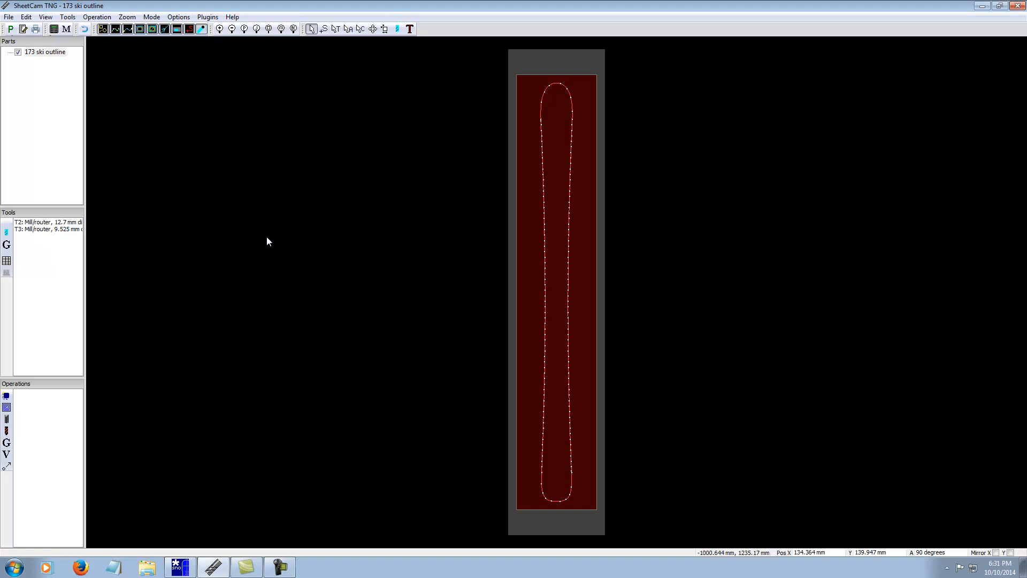
Open tool T3, the 9.525 mm router bit, for editing and keep its type as Mill/router
{"action": "left_click", "coordinate": [42, 229]}
{"action": "right_click", "coordinate": [47, 226]}
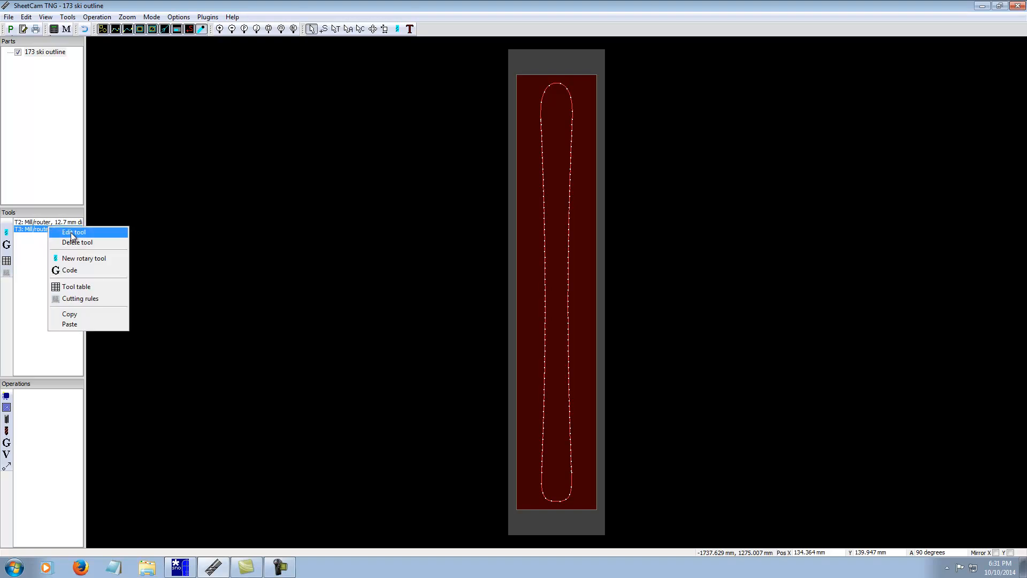
{"action": "left_click", "coordinate": [72, 234]}
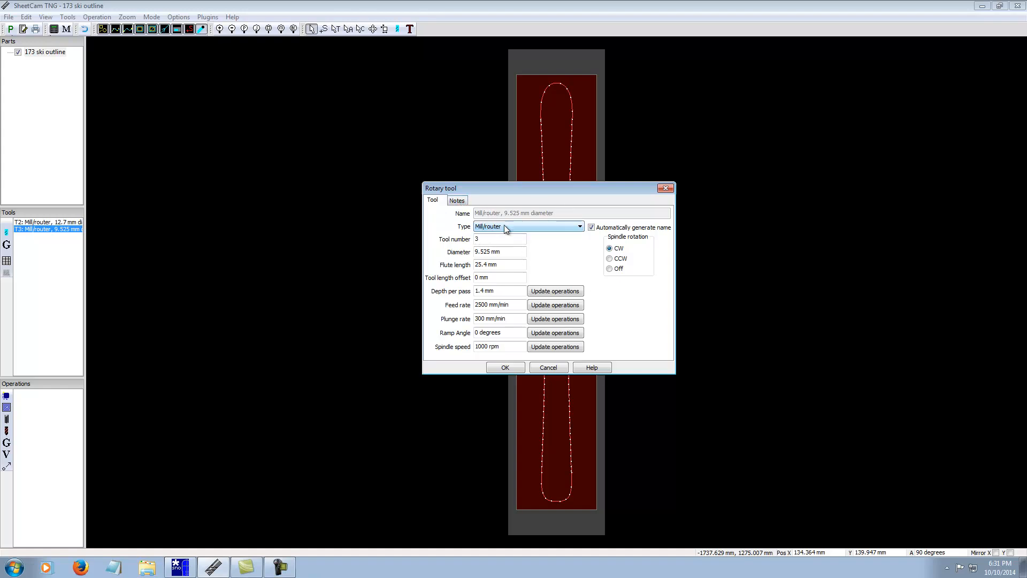
{"action": "left_click", "coordinate": [548, 226]}
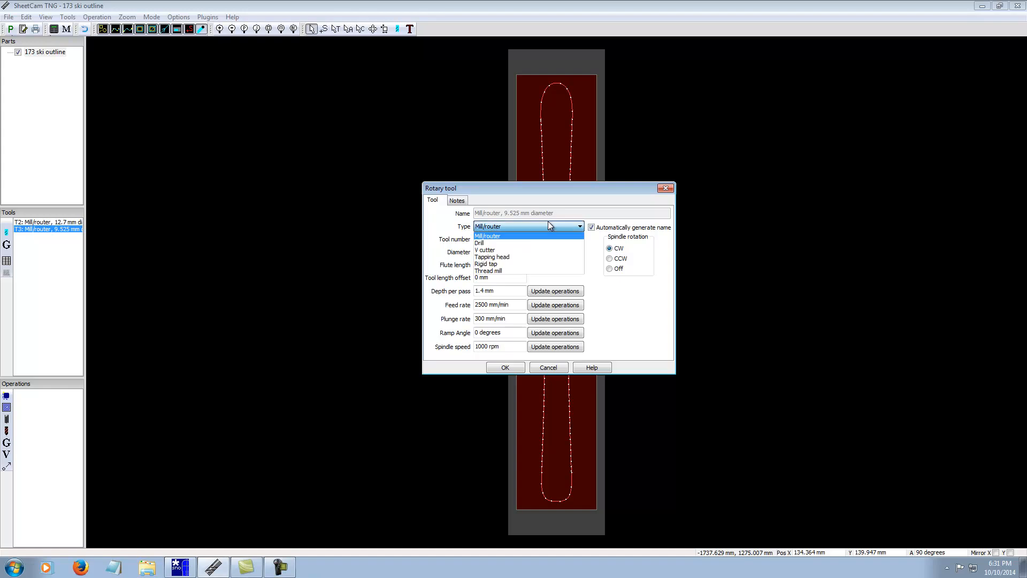
{"action": "left_click", "coordinate": [493, 236]}
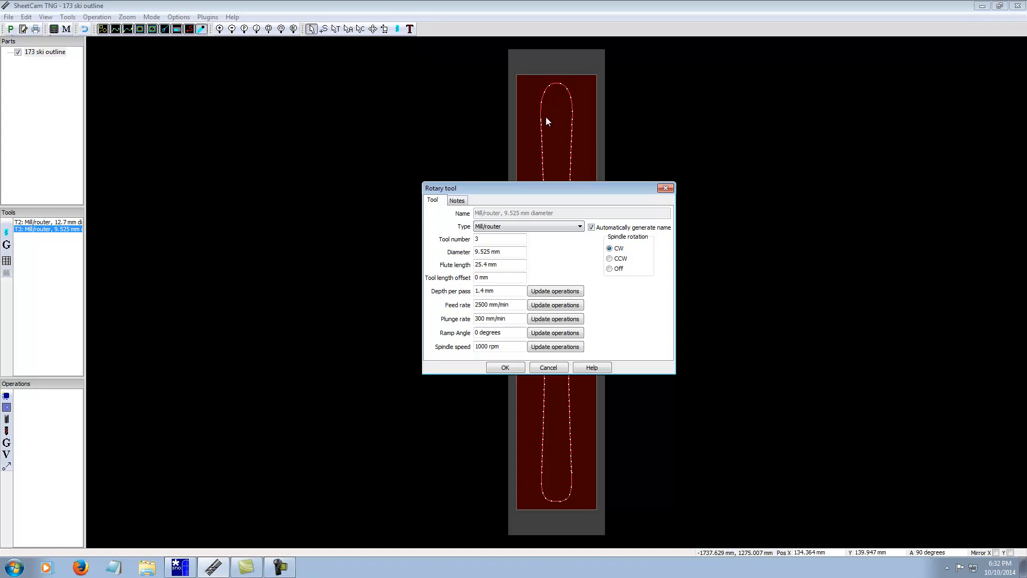
Set the T3 tool's depth per pass to 12.7 mm
{"action": "left_click", "coordinate": [512, 289]}
{"action": "key", "text": "BackSpace"}
{"action": "key", "text": "BackSpace"}
{"action": "key", "text": "BackSpace"}
{"action": "left_click_drag", "start_coordinate": [512, 289], "coordinate": [452, 290]}
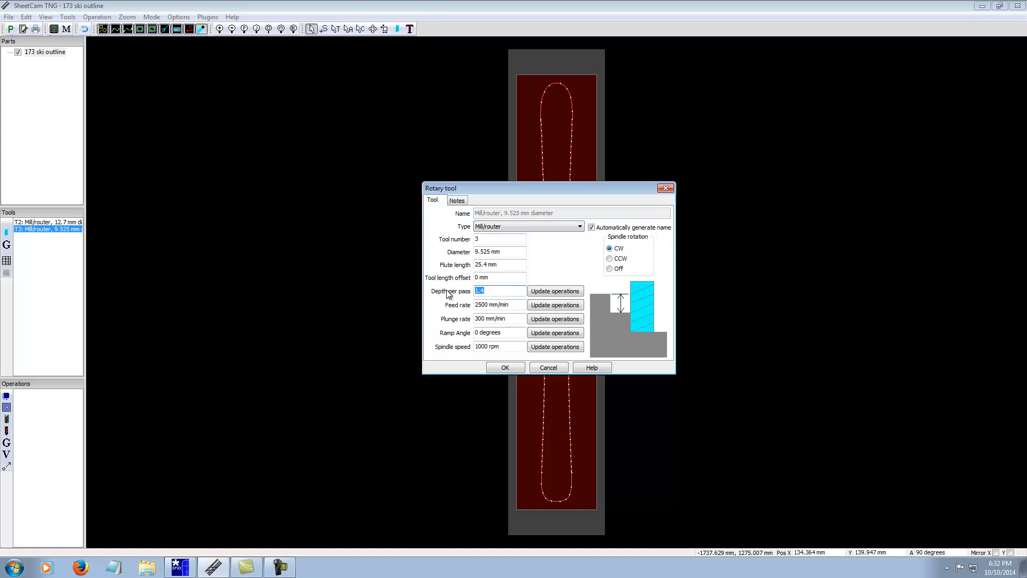
{"action": "type", "text": "12.7"}
Set the T3 tool's feed rate to 2000 mm/min
{"action": "left_click", "coordinate": [509, 306]}
{"action": "key", "text": "BackSpace"}
{"action": "key", "text": "BackSpace"}
{"action": "key", "text": "BackSpace"}
{"action": "key", "text": "BackSpace"}
{"action": "key", "text": "BackSpace"}
{"action": "key", "text": "BackSpace"}
{"action": "key", "text": "BackSpace"}
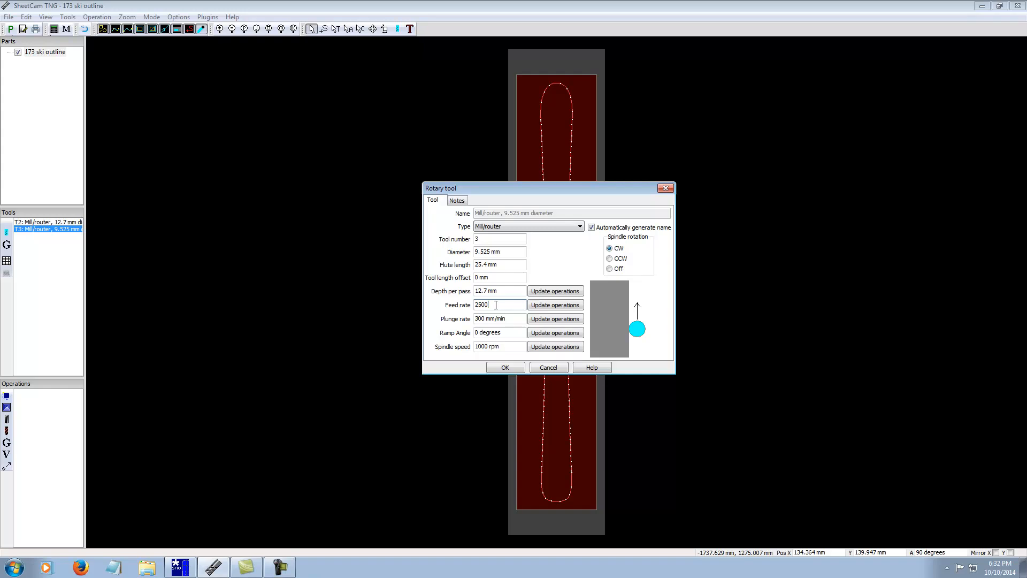
{"action": "left_click_drag", "start_coordinate": [470, 305], "coordinate": [491, 305]}
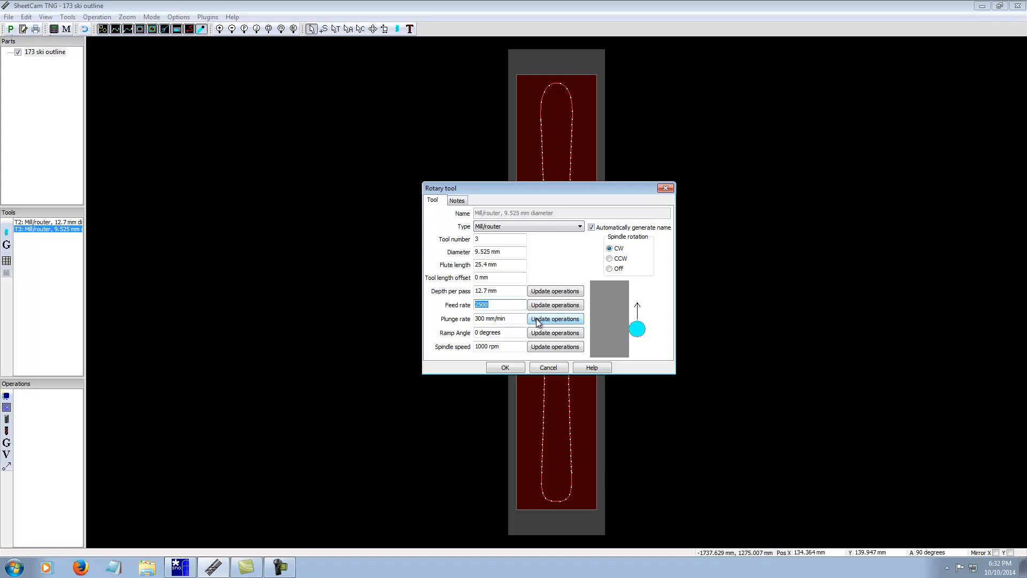
{"action": "type", "text": "200"}
Keep the plunge rate at 300 mm/min and the ramp angle at 0 degrees, and accept the tool settings
{"action": "left_click", "coordinate": [487, 319]}
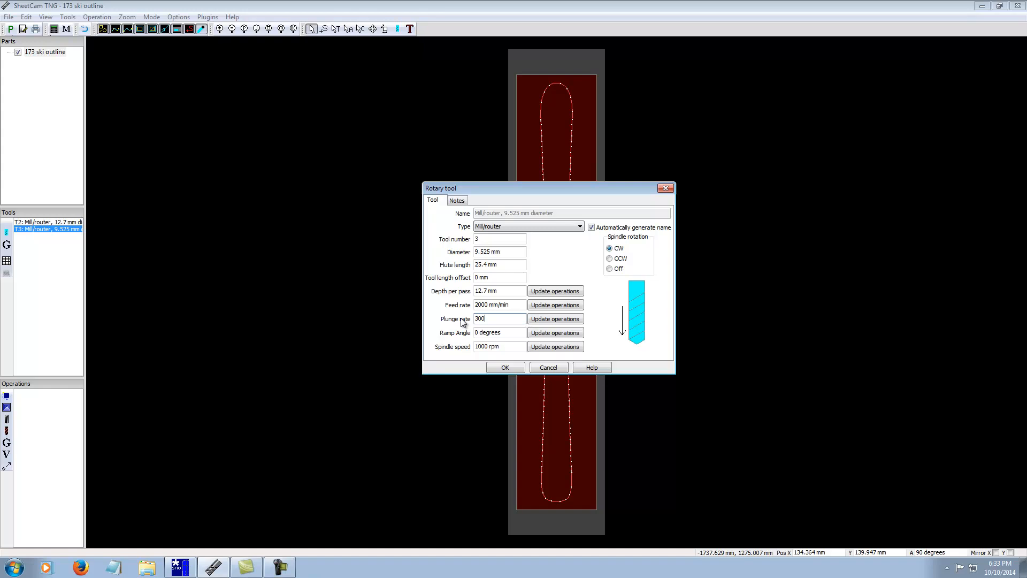
{"action": "left_click", "coordinate": [498, 334]}
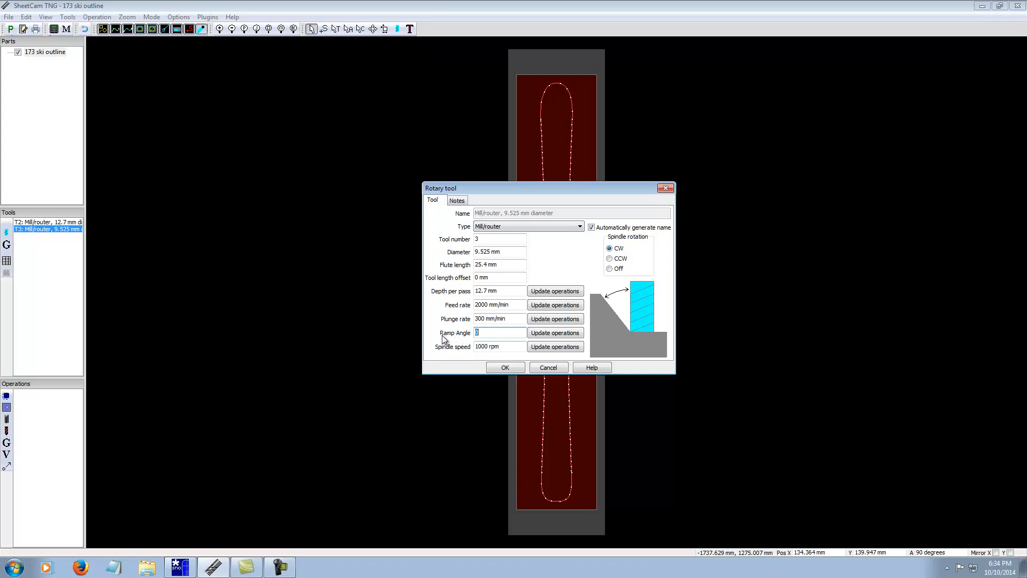
{"action": "left_click", "coordinate": [483, 332]}
{"action": "left_click", "coordinate": [507, 369]}
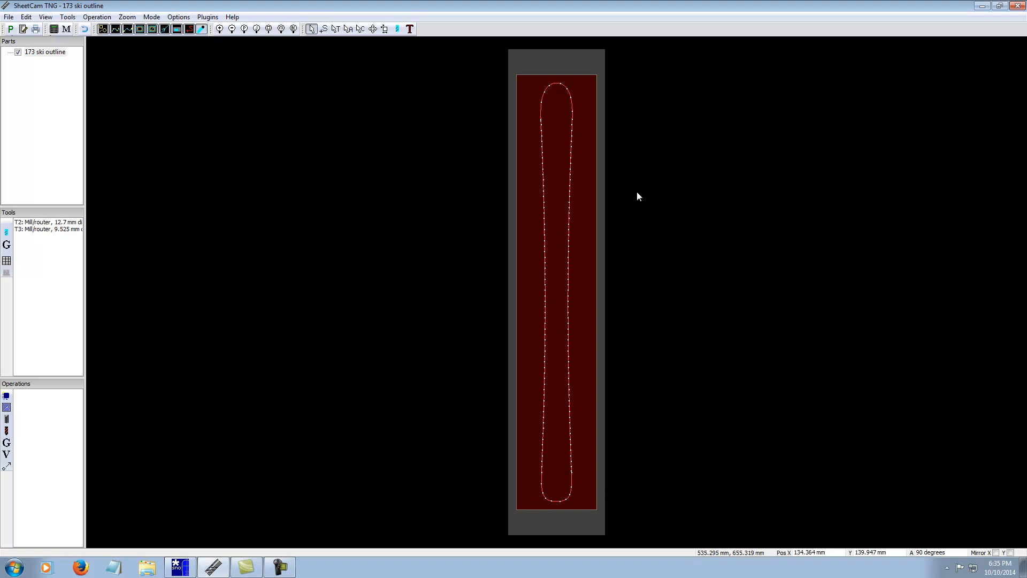
Start a contour operation for the ski outline with Outside Offset as its contour method
{"action": "left_click", "coordinate": [6, 396]}
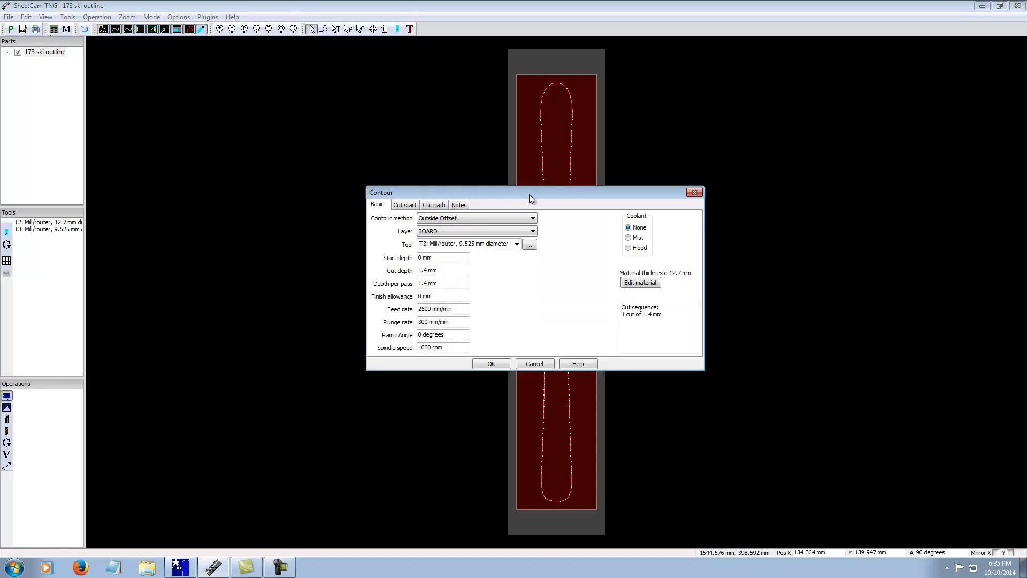
{"action": "left_click_drag", "start_coordinate": [528, 194], "coordinate": [480, 155]}
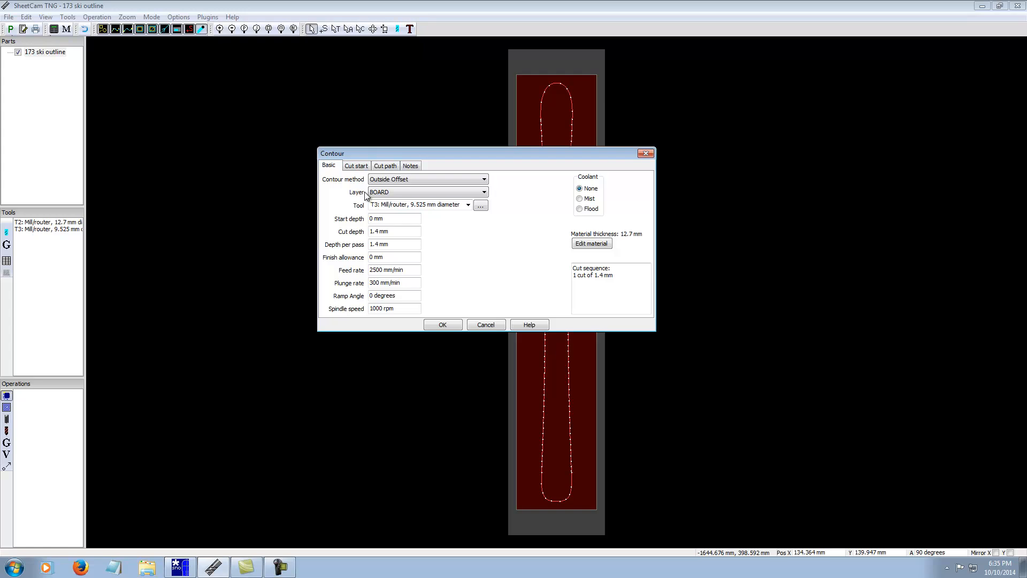
{"action": "left_click", "coordinate": [415, 179]}
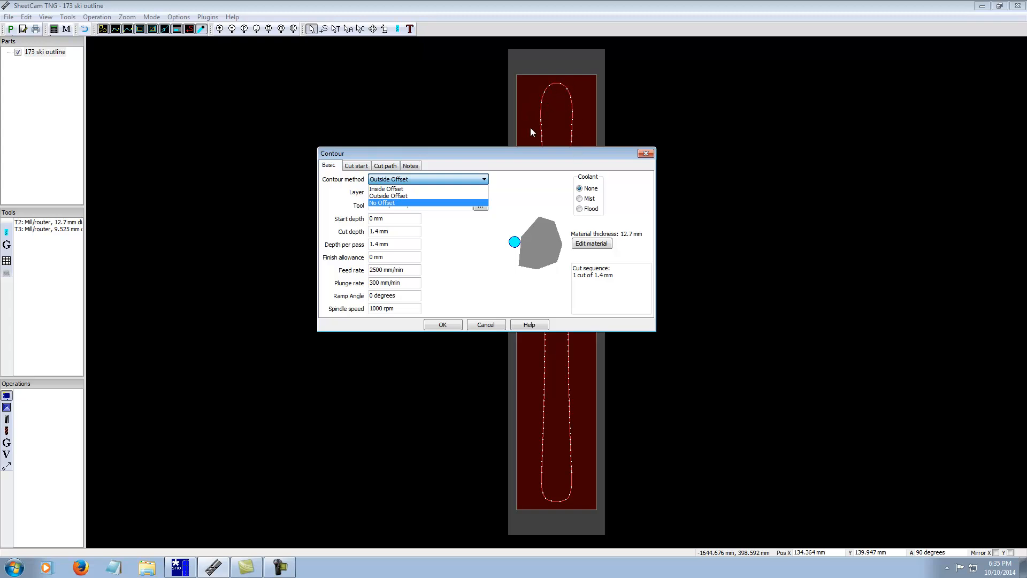
{"action": "left_click", "coordinate": [426, 189]}
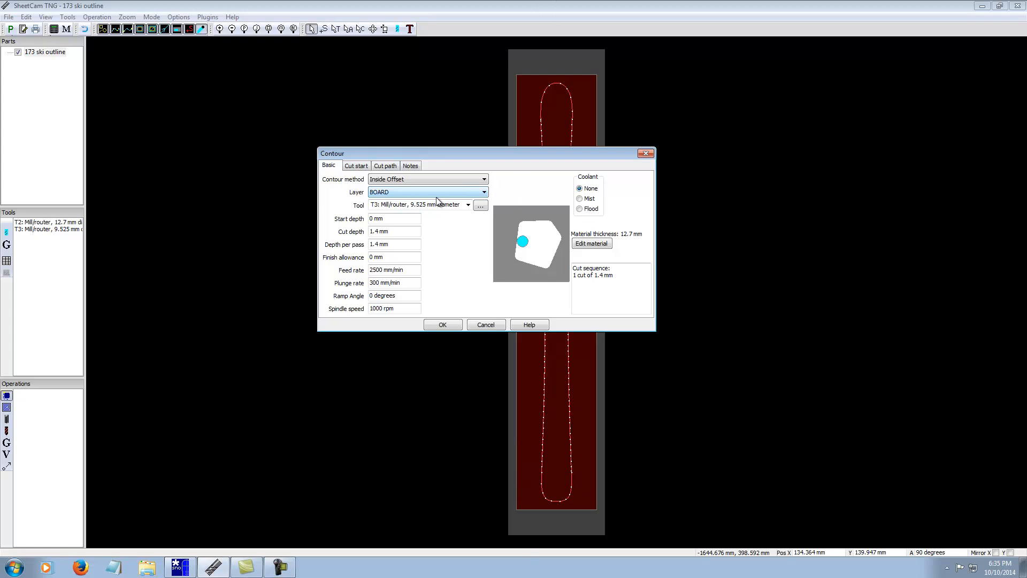
{"action": "left_click", "coordinate": [412, 178]}
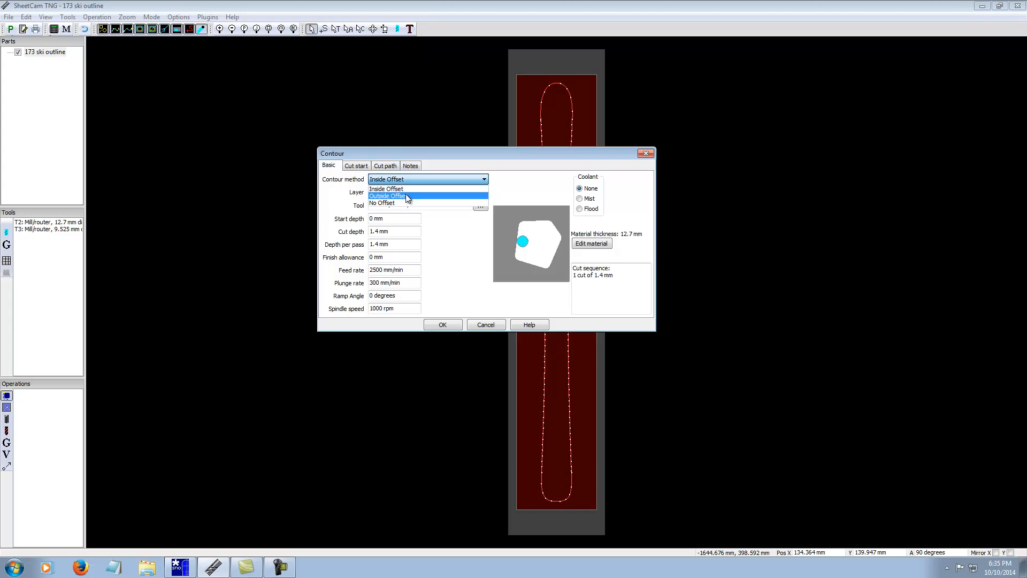
{"action": "left_click", "coordinate": [406, 195]}
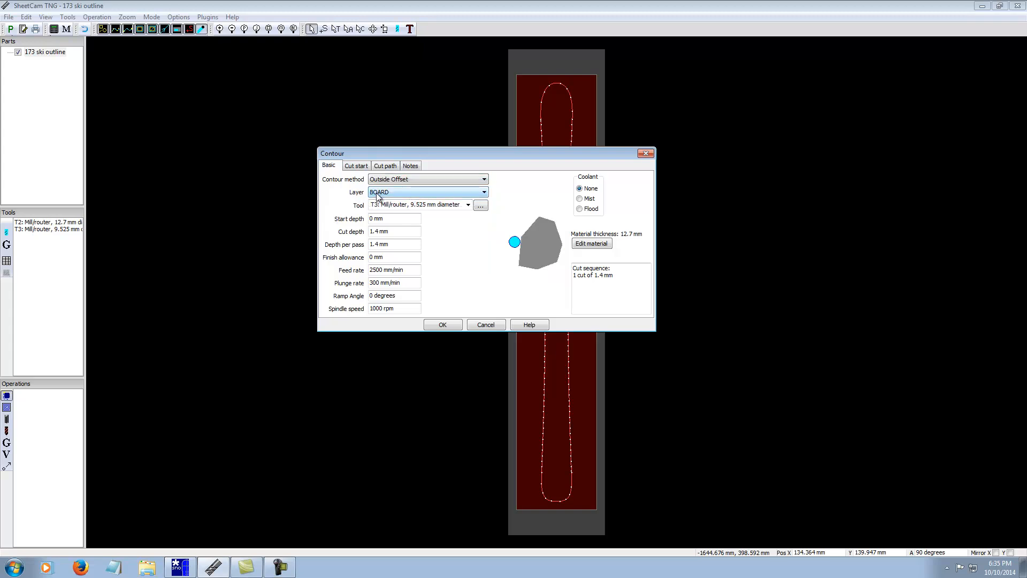
Keep BOARD as the contour's layer and T3, the 9.525 mm mill/router bit, as its tool
{"action": "left_click", "coordinate": [384, 193]}
{"action": "left_click", "coordinate": [384, 193]}
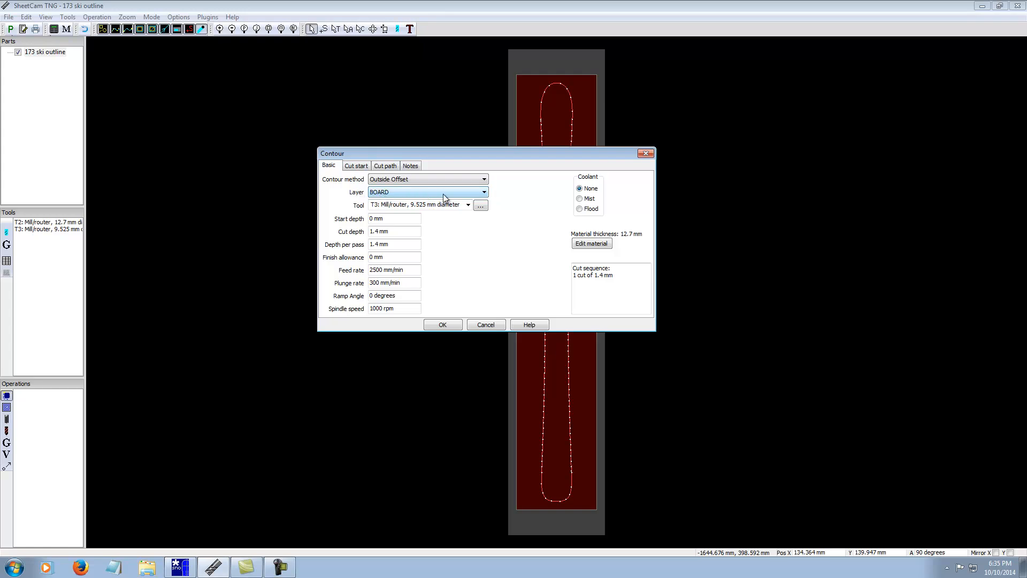
{"action": "left_click", "coordinate": [485, 192]}
{"action": "left_click", "coordinate": [409, 194]}
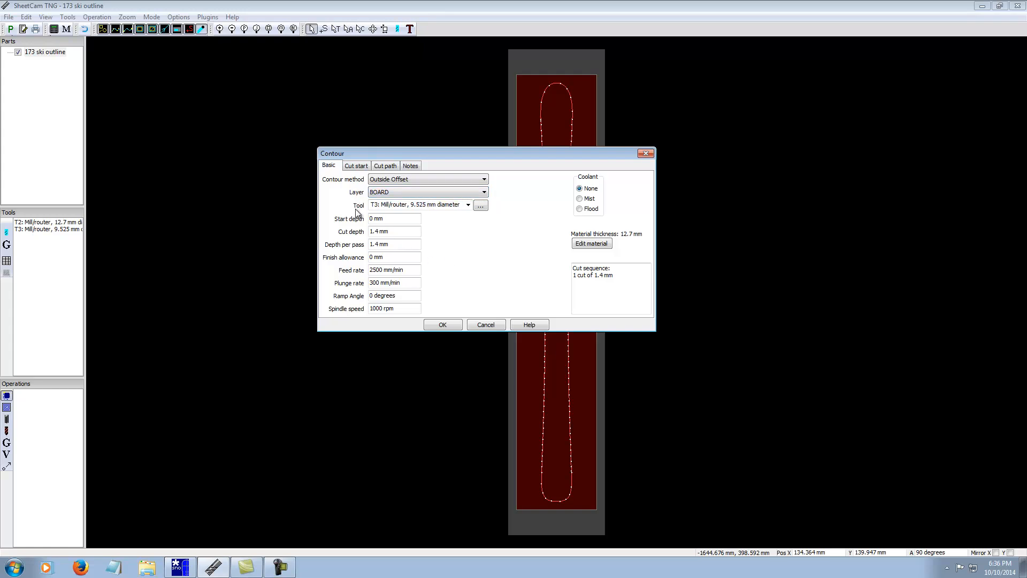
{"action": "left_click", "coordinate": [468, 205]}
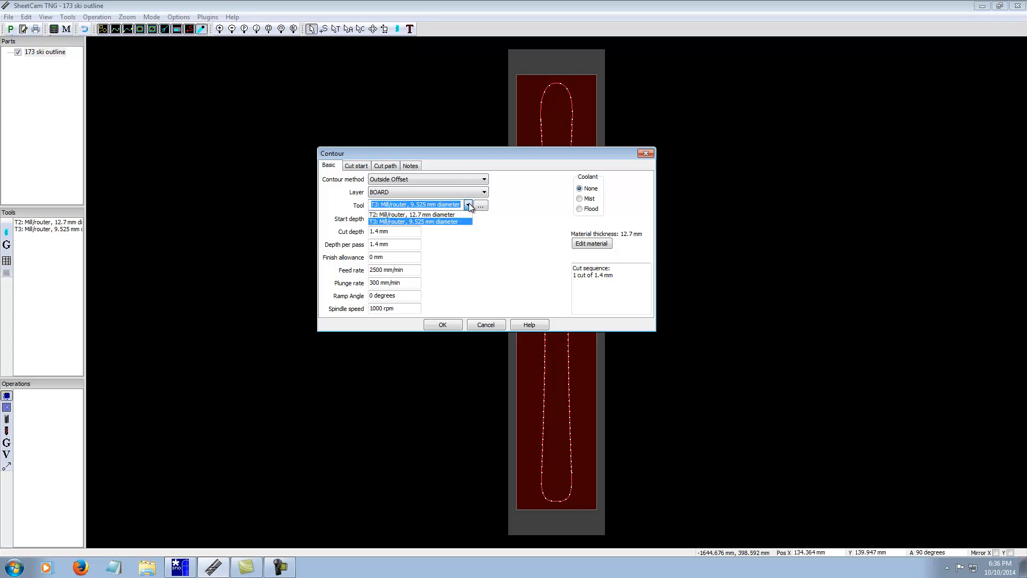
{"action": "left_click", "coordinate": [469, 206]}
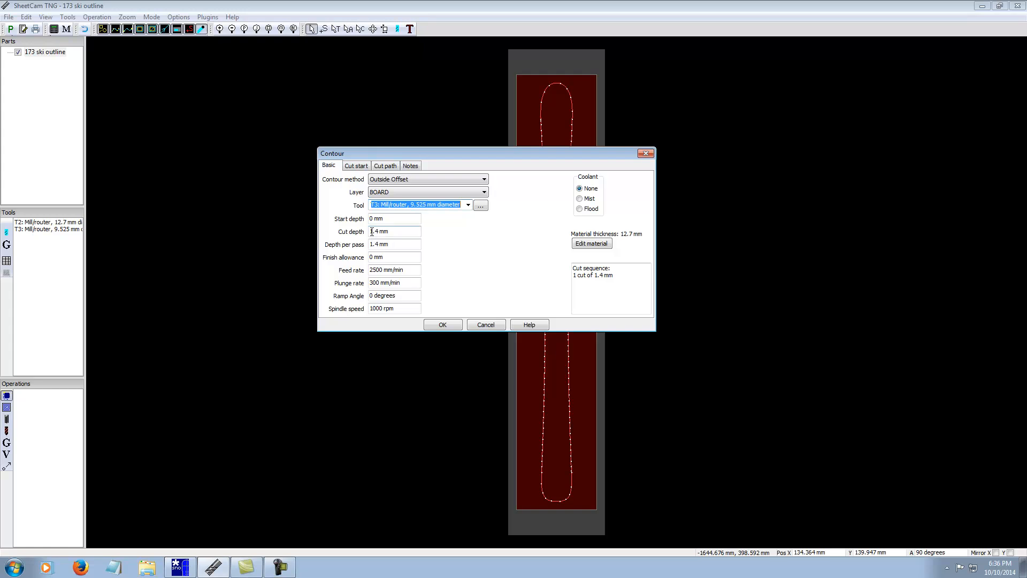
Set the contour's cut depth and depth per pass both to 12.7 mm
{"action": "left_click", "coordinate": [391, 233]}
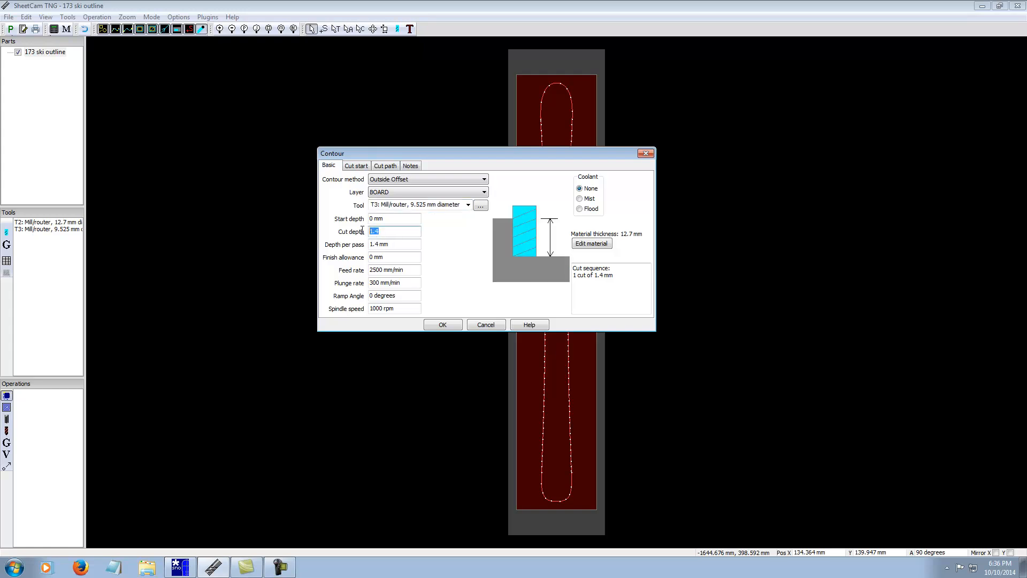
{"action": "type", "text": "12.7"}
{"action": "left_click", "coordinate": [397, 242]}
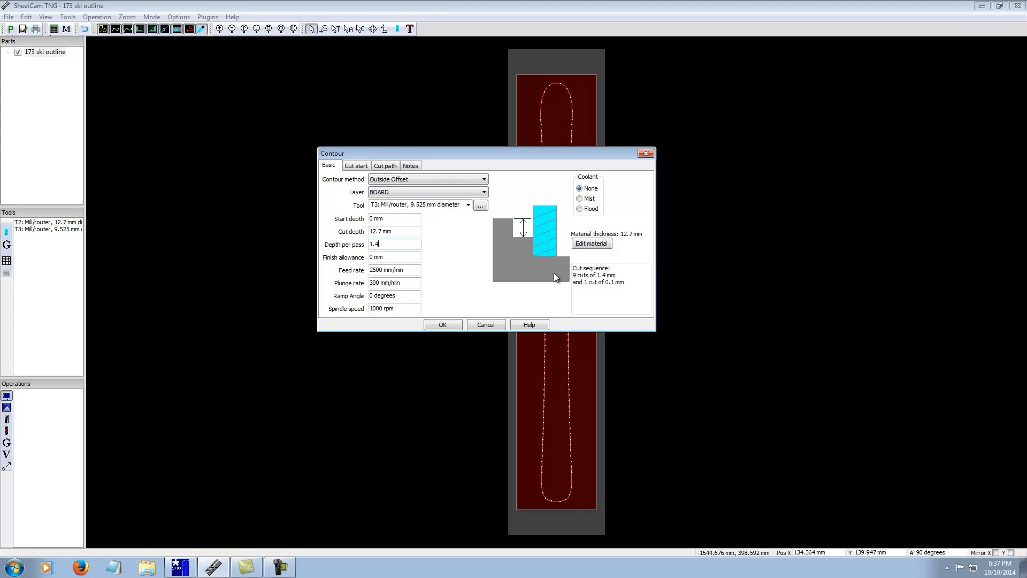
{"action": "left_click_drag", "start_coordinate": [396, 244], "coordinate": [369, 245]}
{"action": "type", "text": "12.7"}
Set the contour's feed rate to 2000 mm/min and accept the operation
{"action": "left_click", "coordinate": [382, 271]}
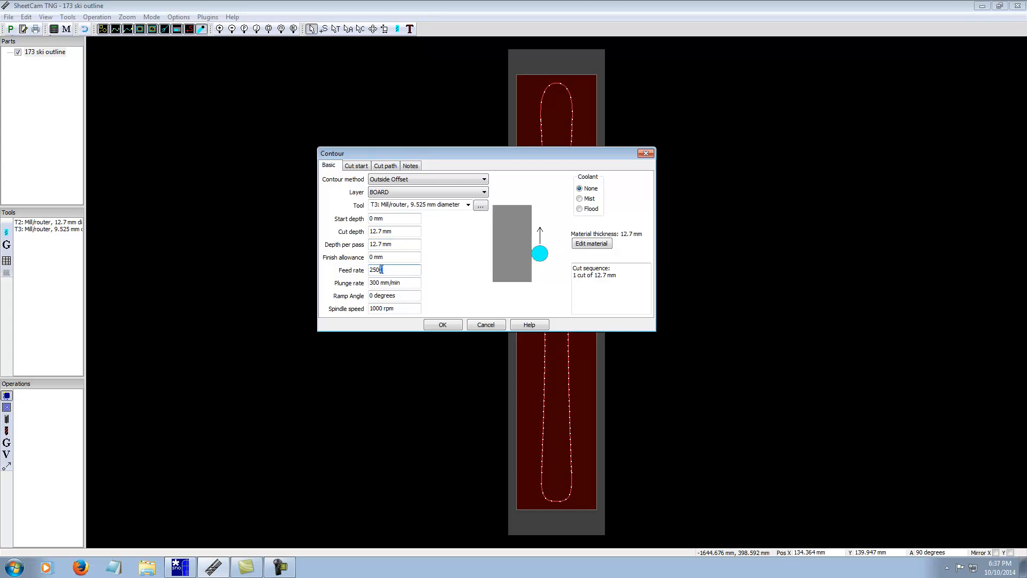
{"action": "left_click_drag", "start_coordinate": [381, 270], "coordinate": [385, 269]}
{"action": "left_click_drag", "start_coordinate": [384, 269], "coordinate": [380, 270]}
{"action": "left_click", "coordinate": [448, 325]}
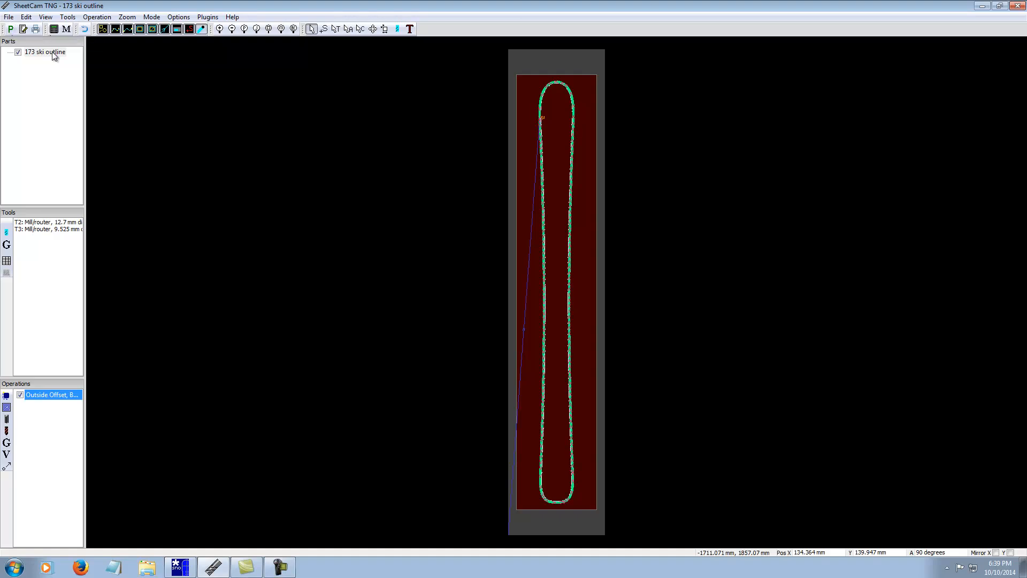
Run the post processor and save the G-code as 173 ski outline.tap in the Documents library
{"action": "left_click", "coordinate": [8, 18]}
{"action": "left_click", "coordinate": [9, 18]}
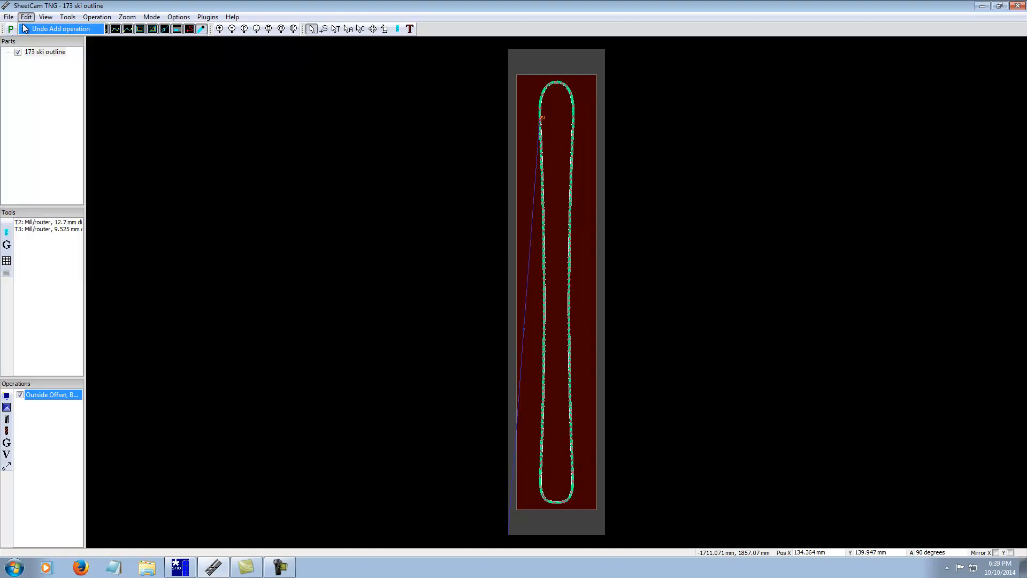
{"action": "left_click", "coordinate": [8, 17]}
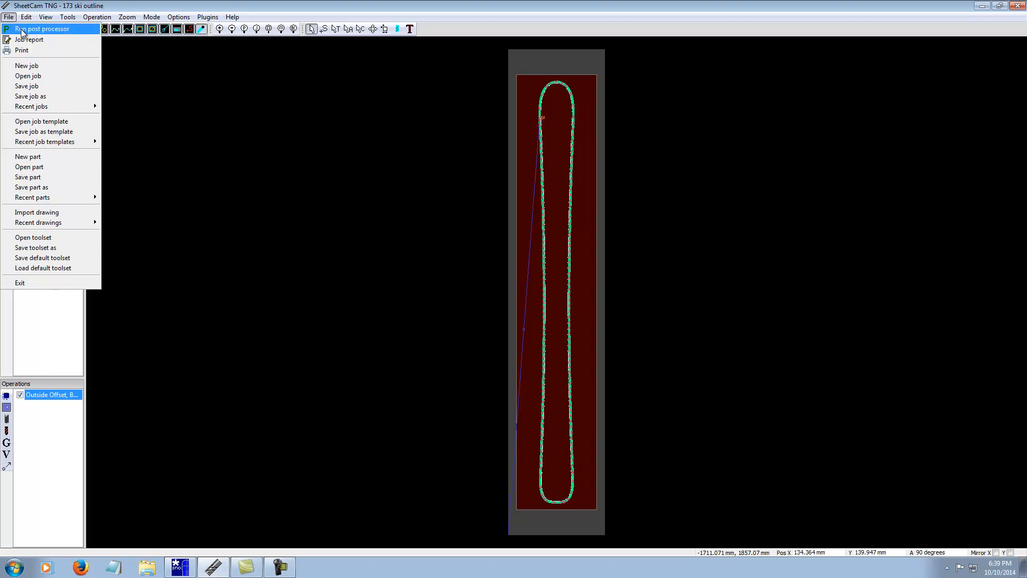
{"action": "left_click", "coordinate": [25, 30]}
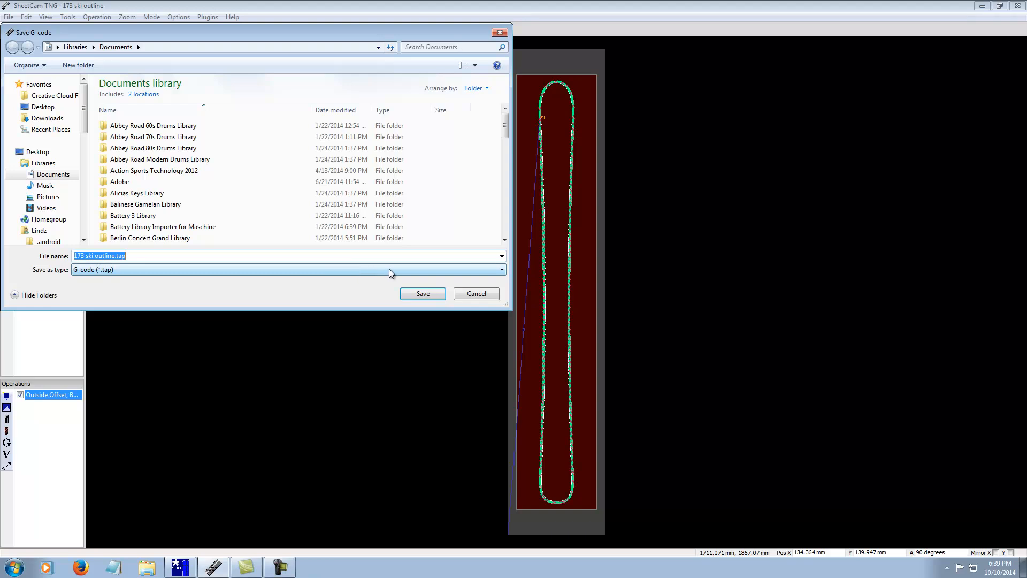
{"action": "left_click", "coordinate": [422, 293]}
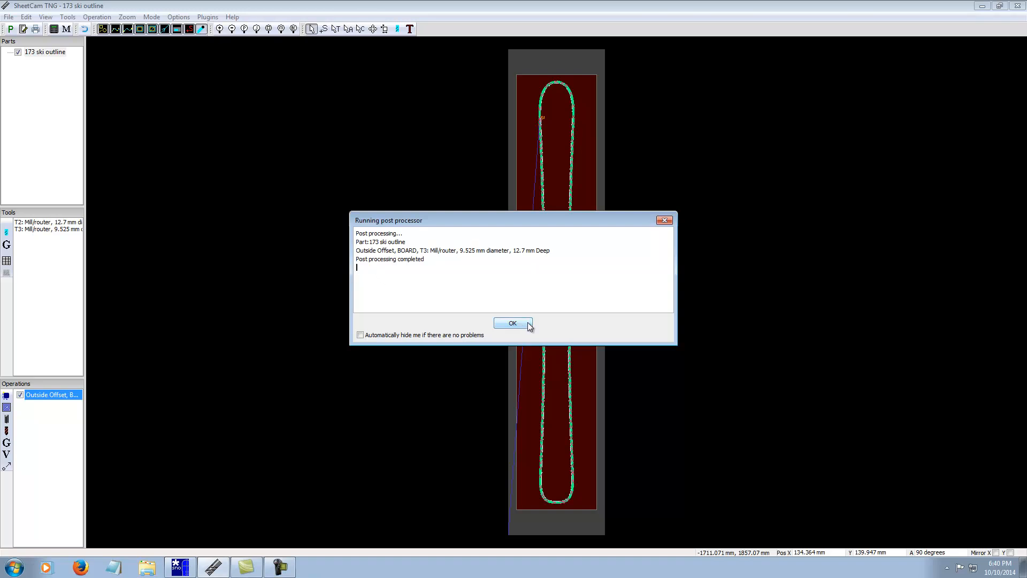
{"action": "left_click", "coordinate": [514, 324]}
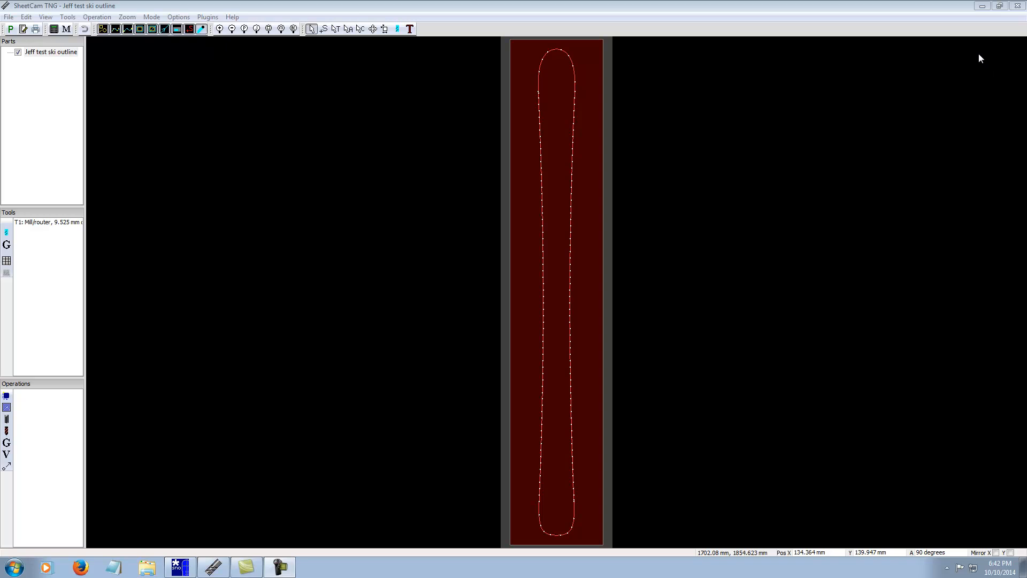
Close SheetCam, saving the default tool set, and start Mach3 with the Mach3Mill profile
{"action": "left_click", "coordinate": [1018, 6]}
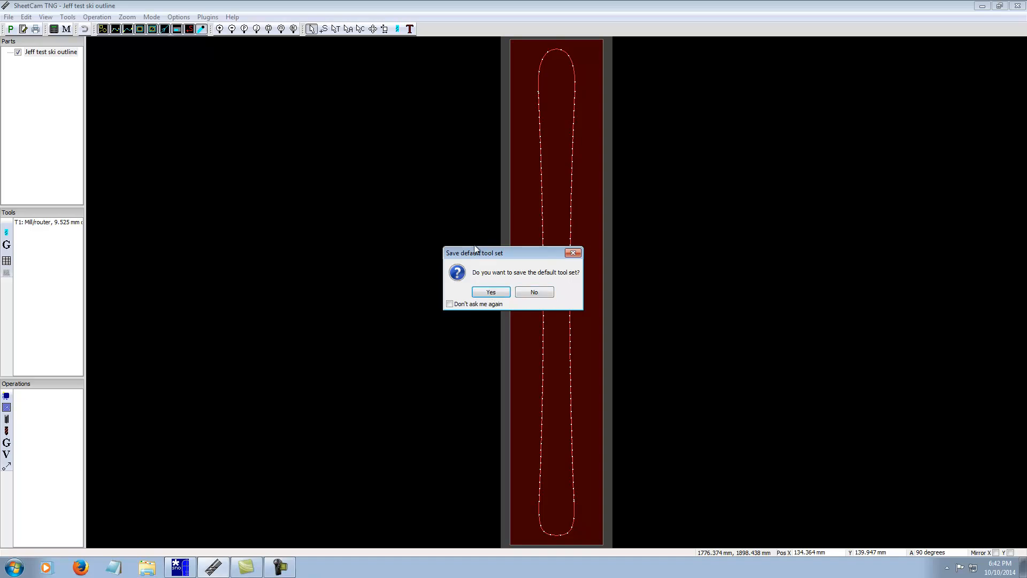
{"action": "left_click", "coordinate": [490, 291]}
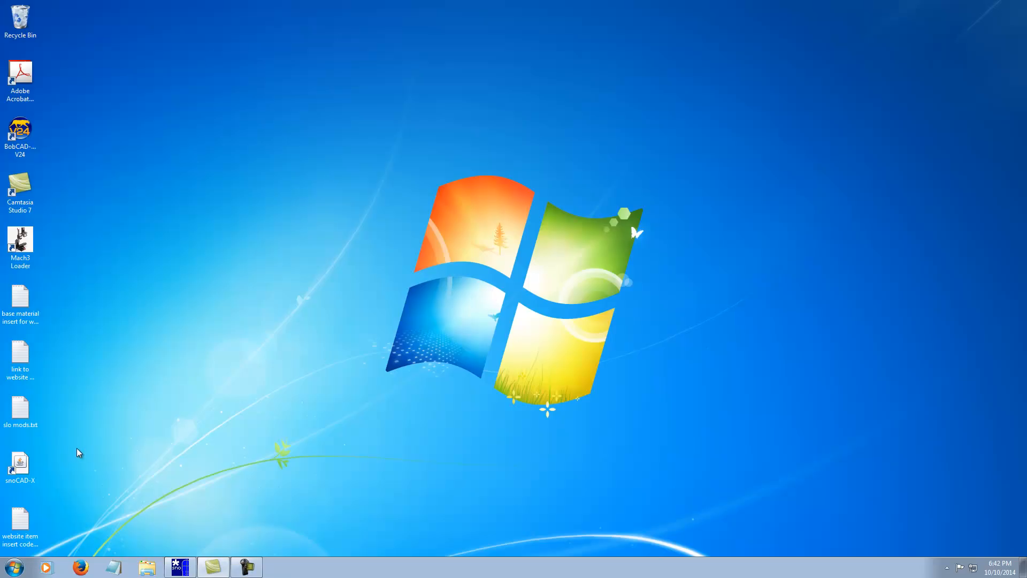
{"action": "double_click", "coordinate": [21, 240]}
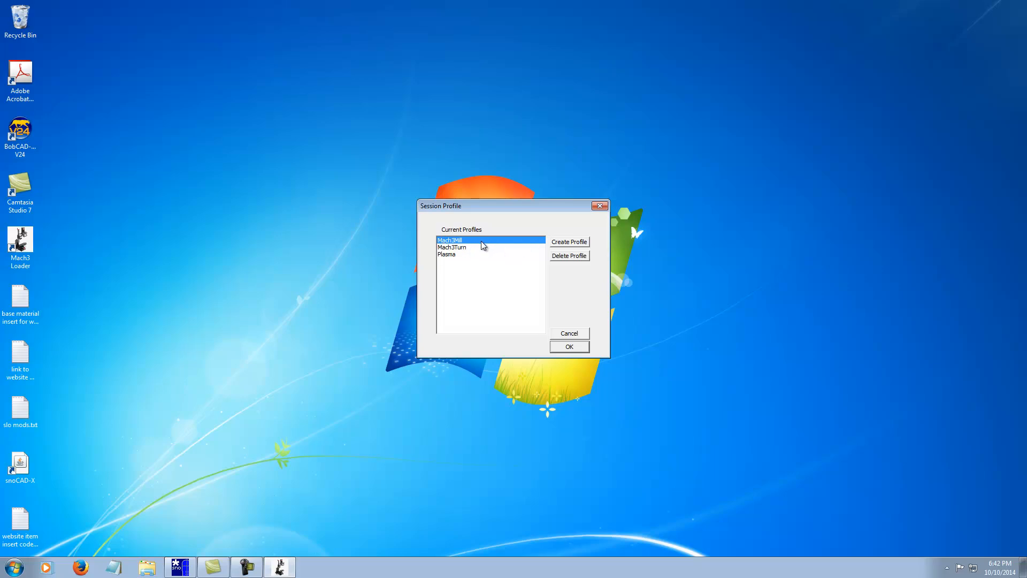
{"action": "left_click", "coordinate": [569, 346]}
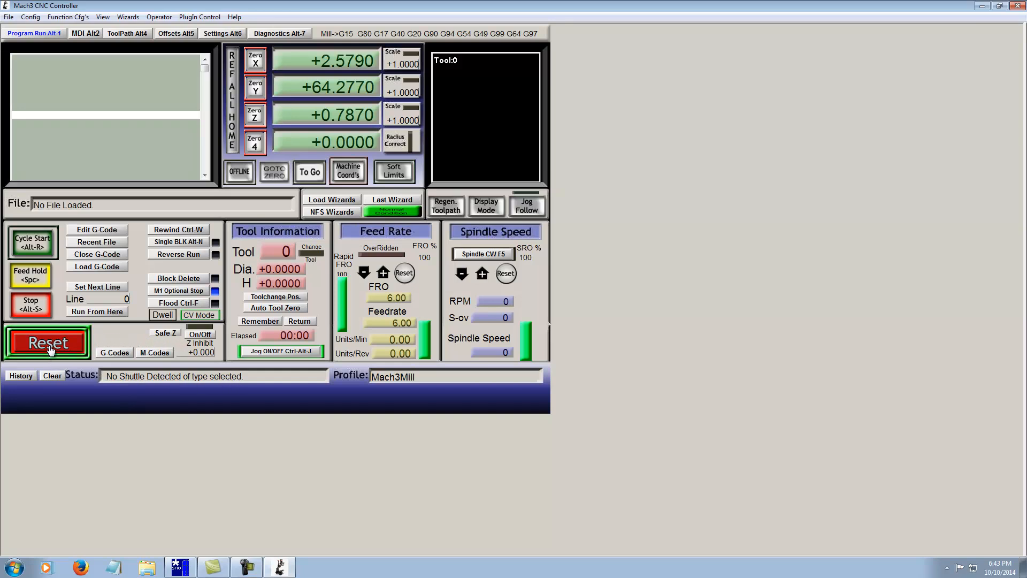
Take the Mach3 controller out of its reset state and show the MPG jog controls
{"action": "left_click", "coordinate": [53, 348]}
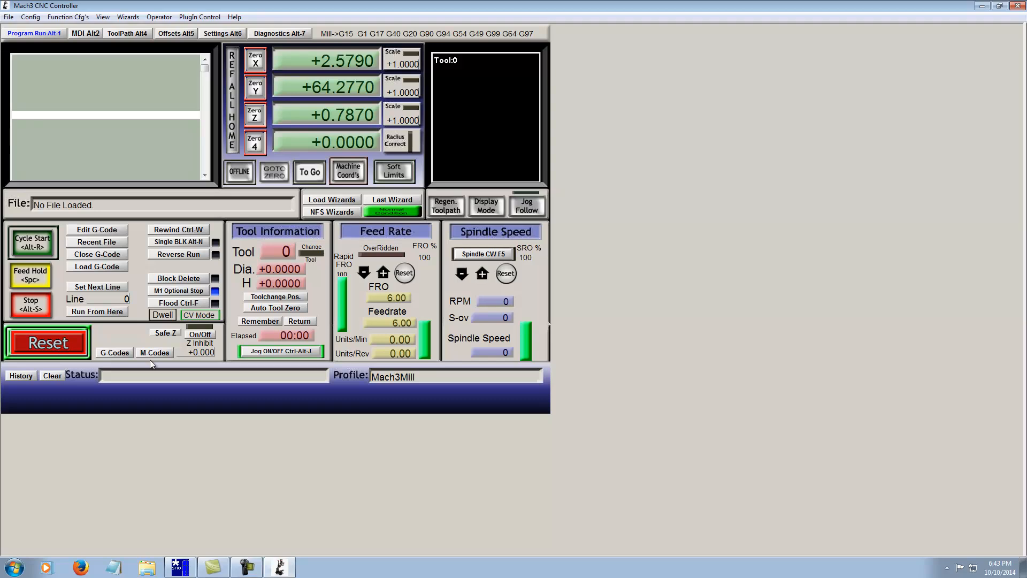
{"action": "key", "text": "Tab"}
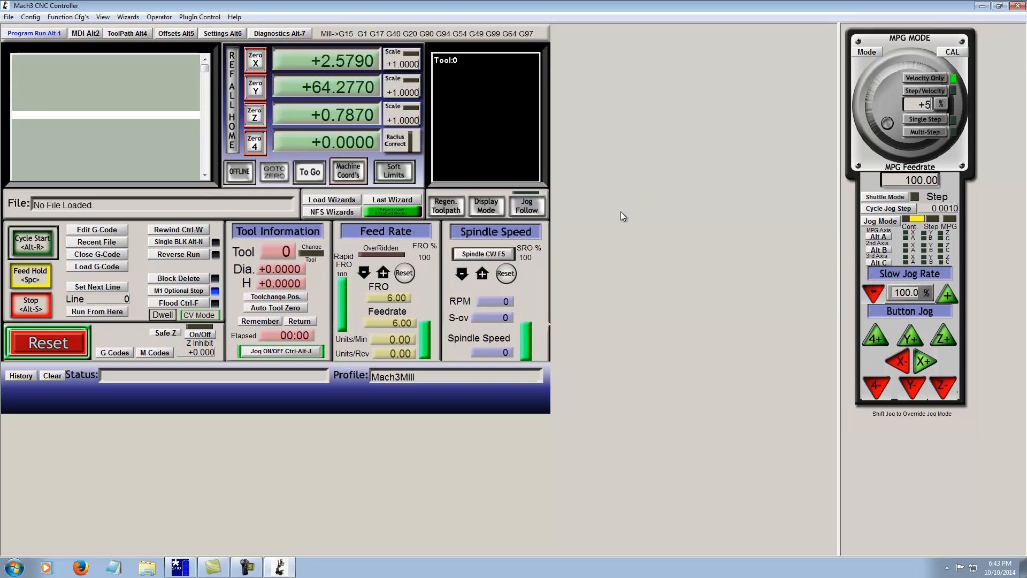
Load the G-code file 173 ski outline.tap from My Documents into the controller
{"action": "left_click", "coordinate": [9, 17]}
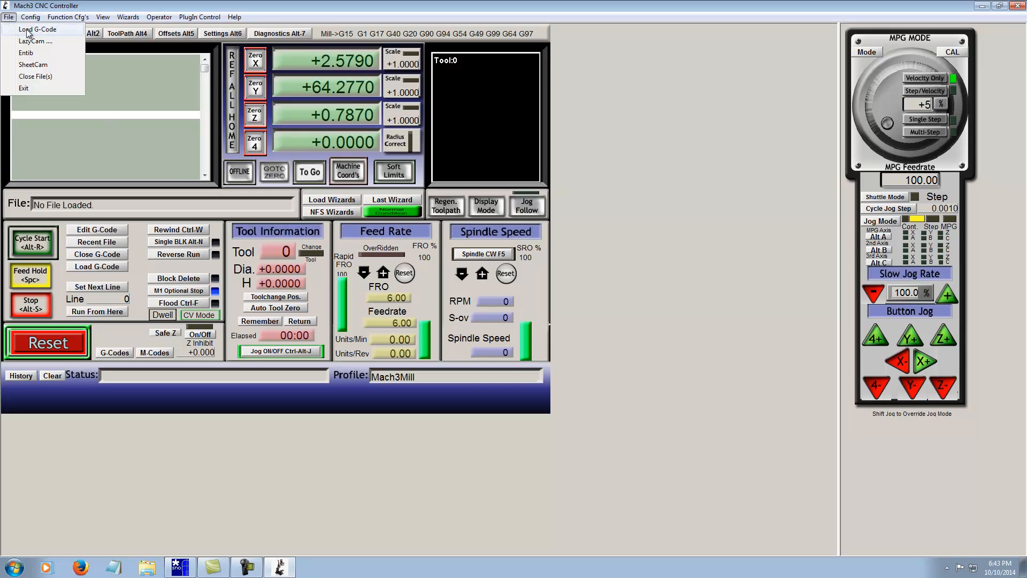
{"action": "left_click", "coordinate": [27, 31]}
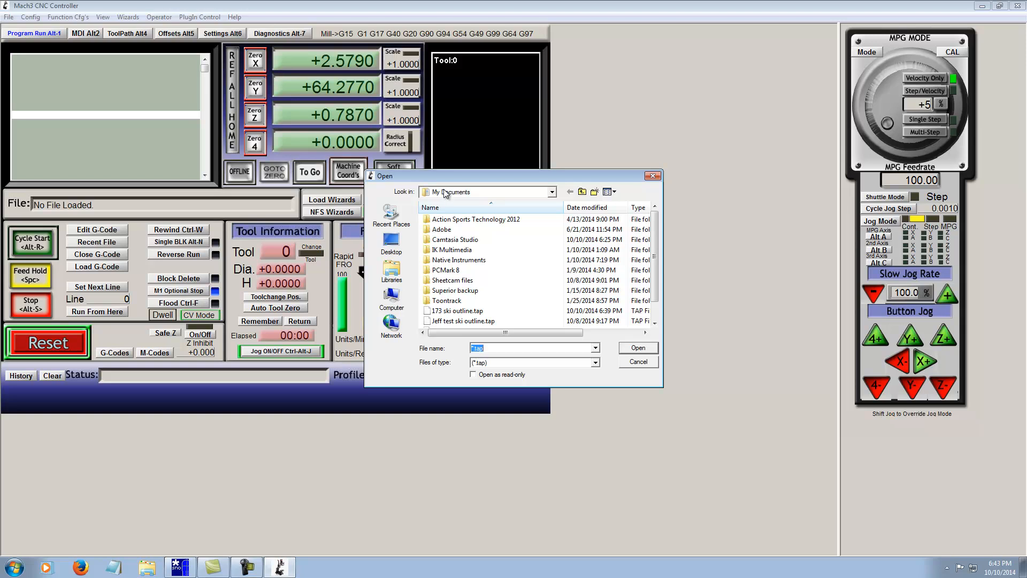
{"action": "left_click", "coordinate": [471, 311]}
{"action": "left_click", "coordinate": [630, 348]}
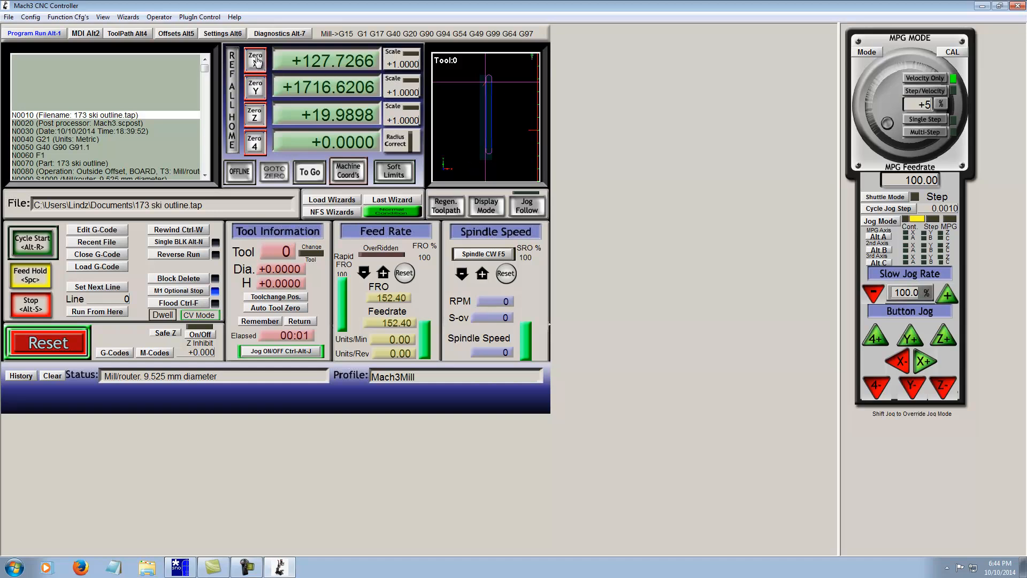
Reference all axes home and zero the X and Y axes at the current position
{"action": "left_click", "coordinate": [234, 91]}
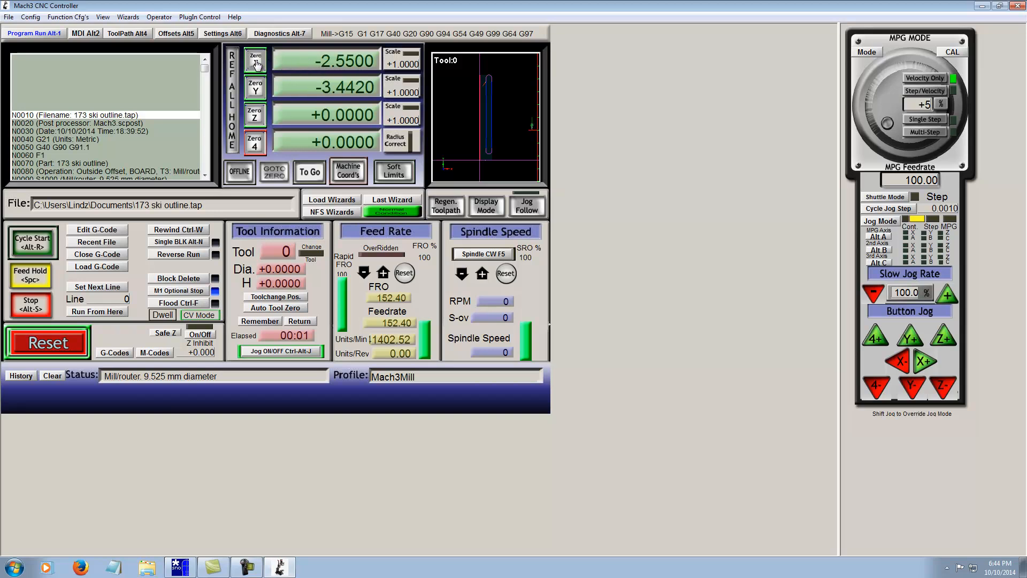
{"action": "left_click", "coordinate": [256, 61]}
{"action": "left_click", "coordinate": [255, 93]}
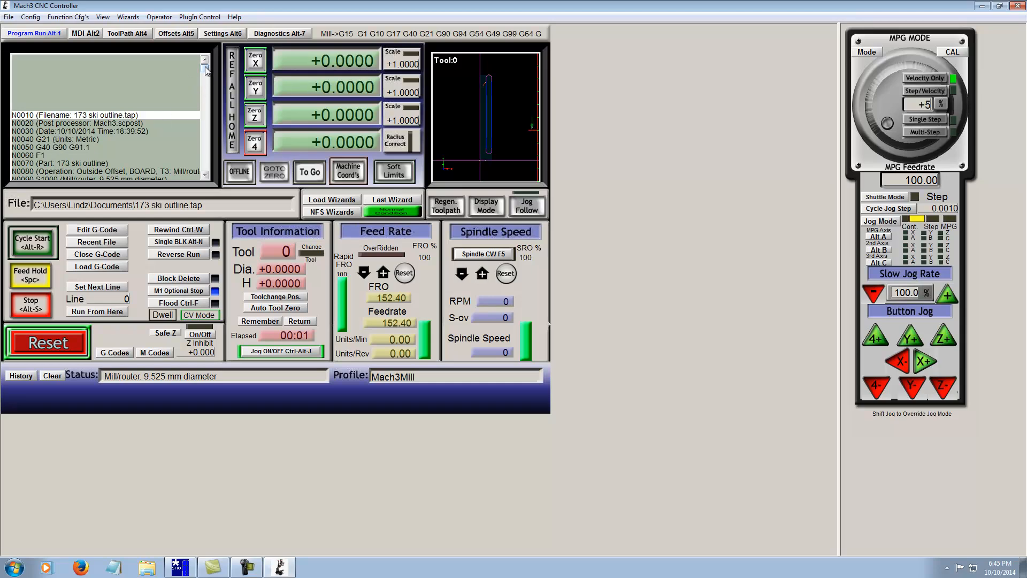
Look through the loaded G-code to its end, return to the first line and start the cutting cycle
{"action": "left_click_drag", "start_coordinate": [204, 66], "coordinate": [205, 167]}
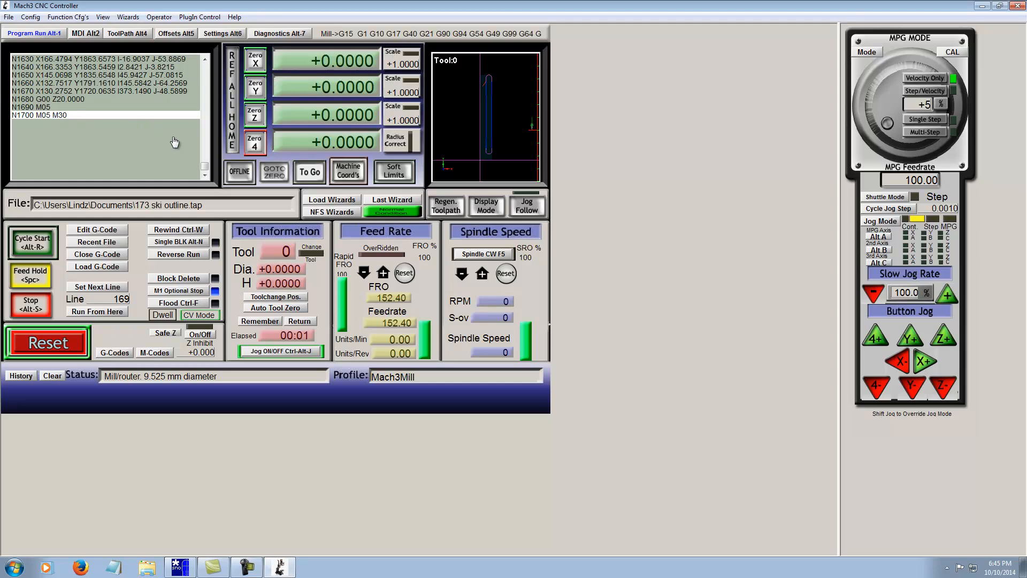
{"action": "left_click_drag", "start_coordinate": [204, 166], "coordinate": [213, 65]}
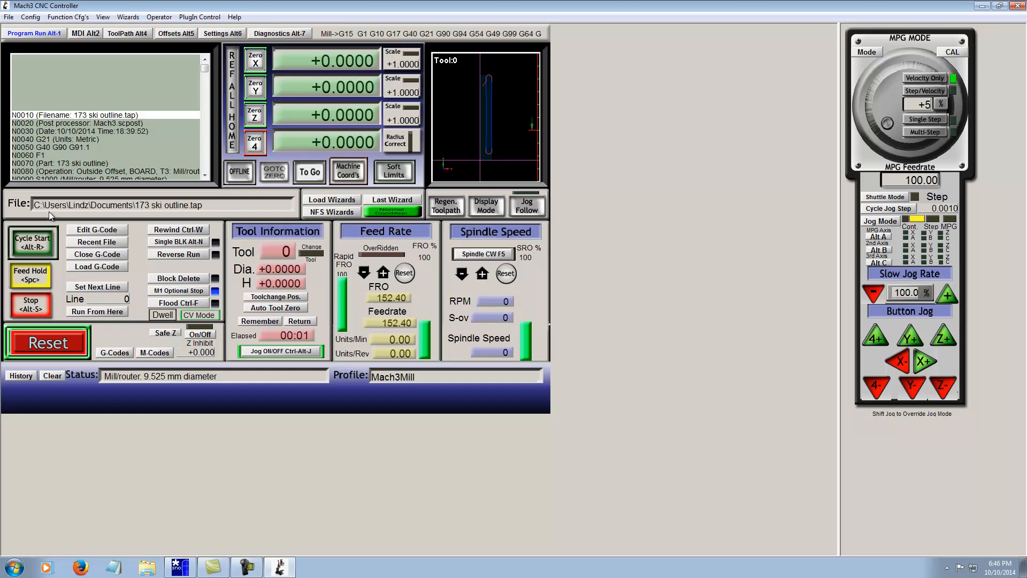
{"action": "left_click", "coordinate": [33, 247]}
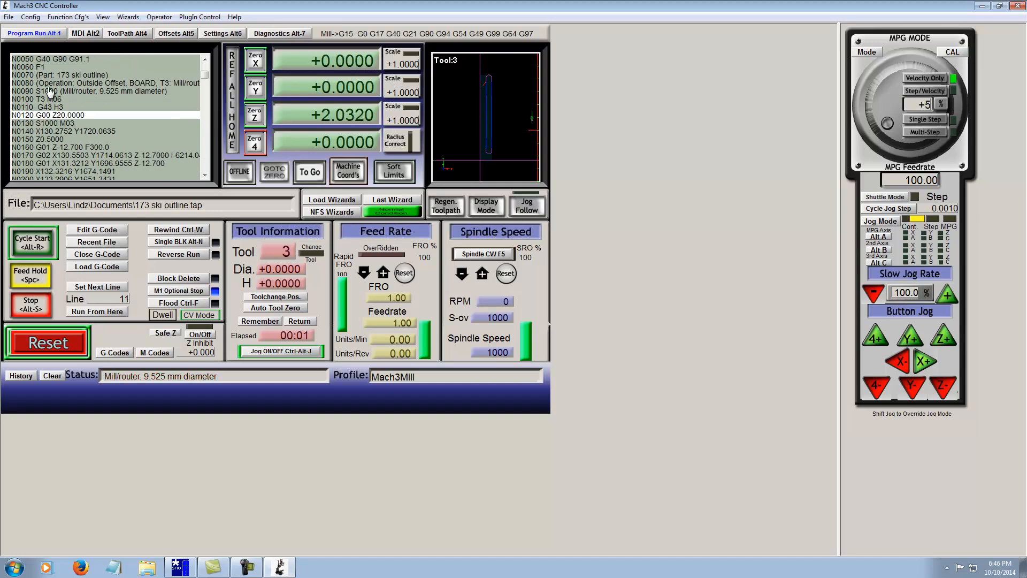
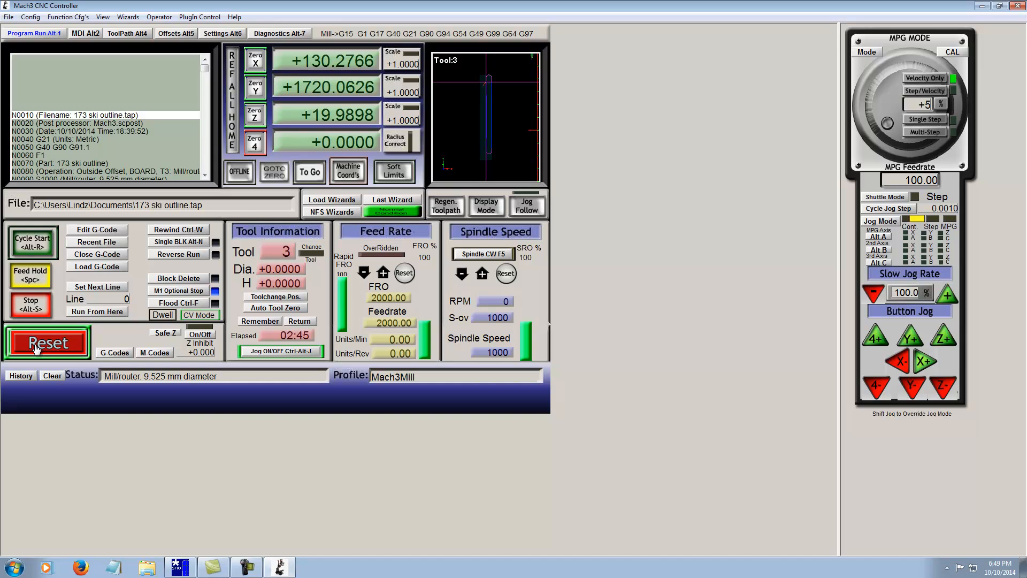
{"action": "left_click", "coordinate": [247, 567]}
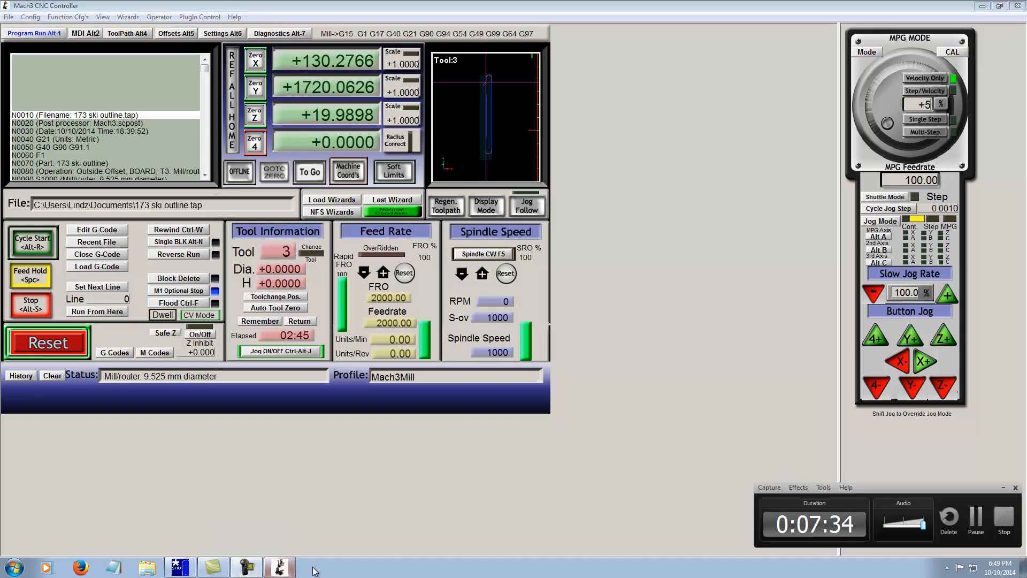